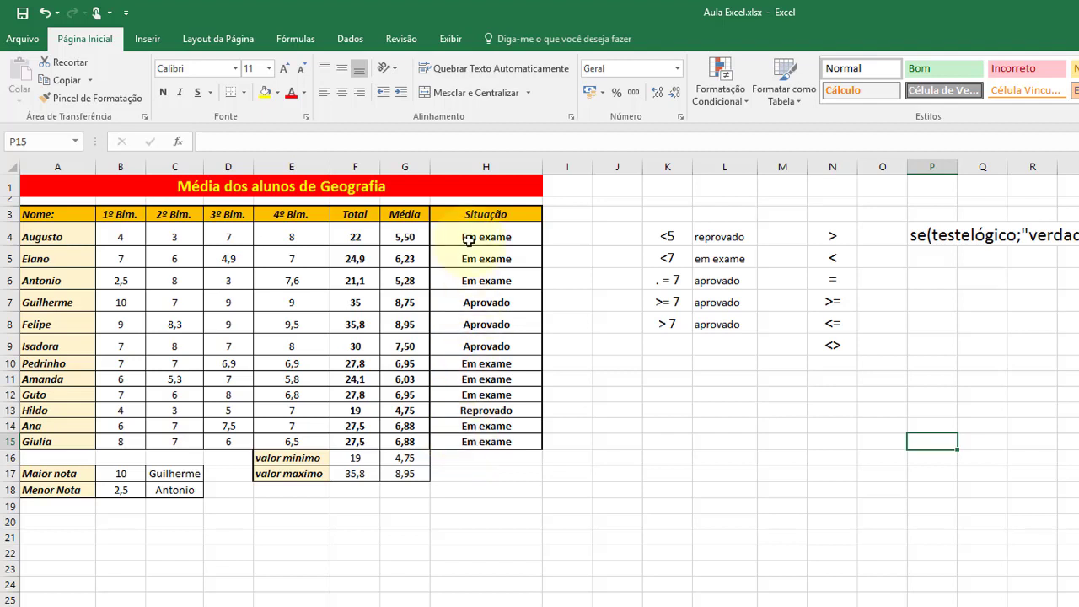
# Replace H4's final "Aprovado" branch with se(G4>=7;"Aprovado") and add the closing parenthesis
pyautogui.click(492, 234)
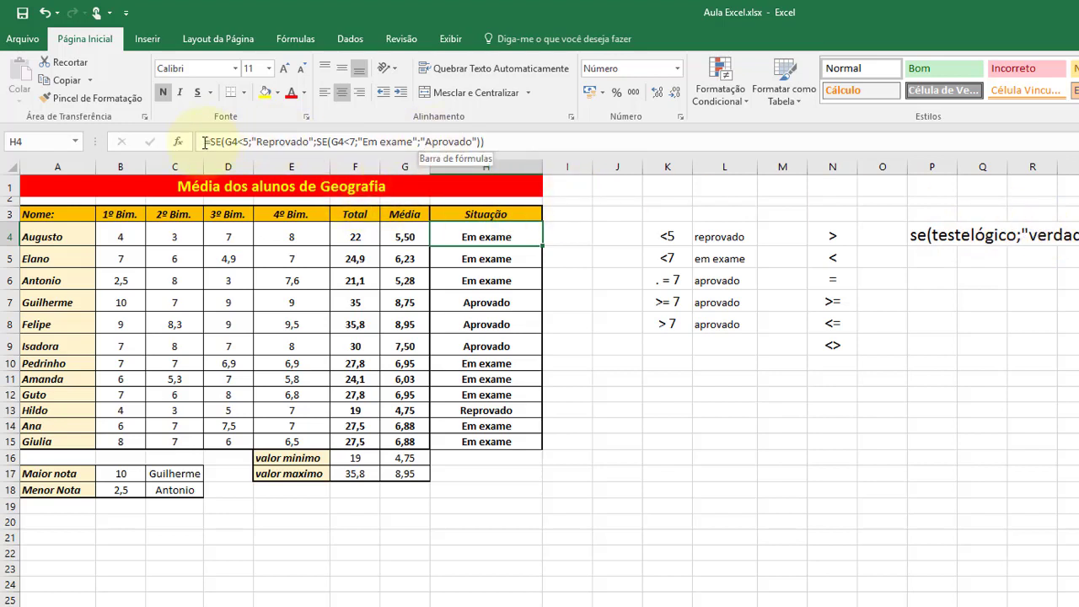
pyautogui.moveTo(211, 142); pyautogui.dragTo(302, 142)
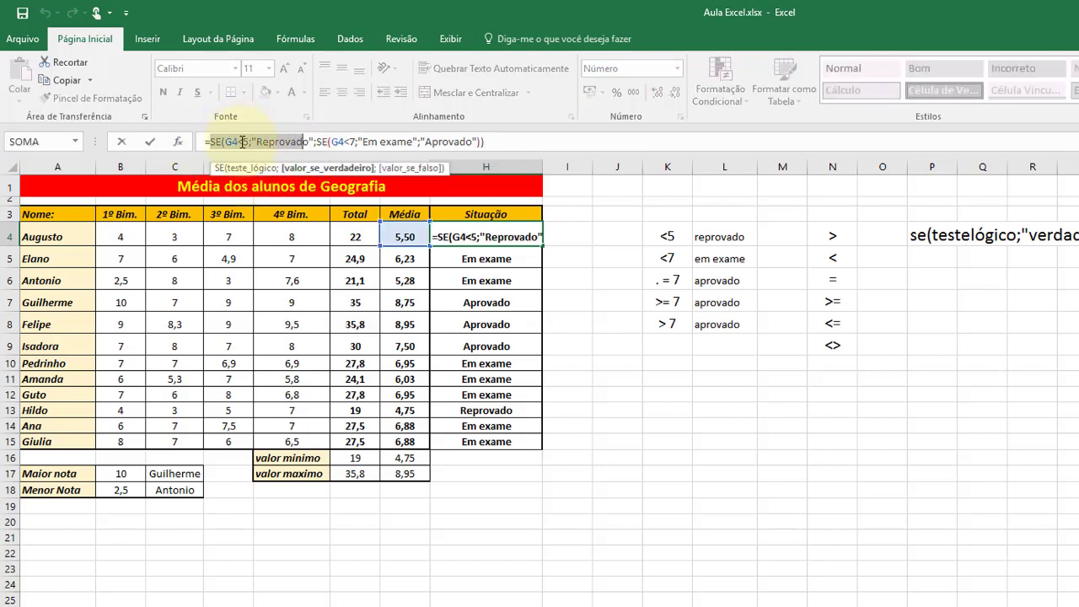
pyautogui.moveTo(211, 141); pyautogui.dragTo(305, 142)
pyautogui.click(388, 142)
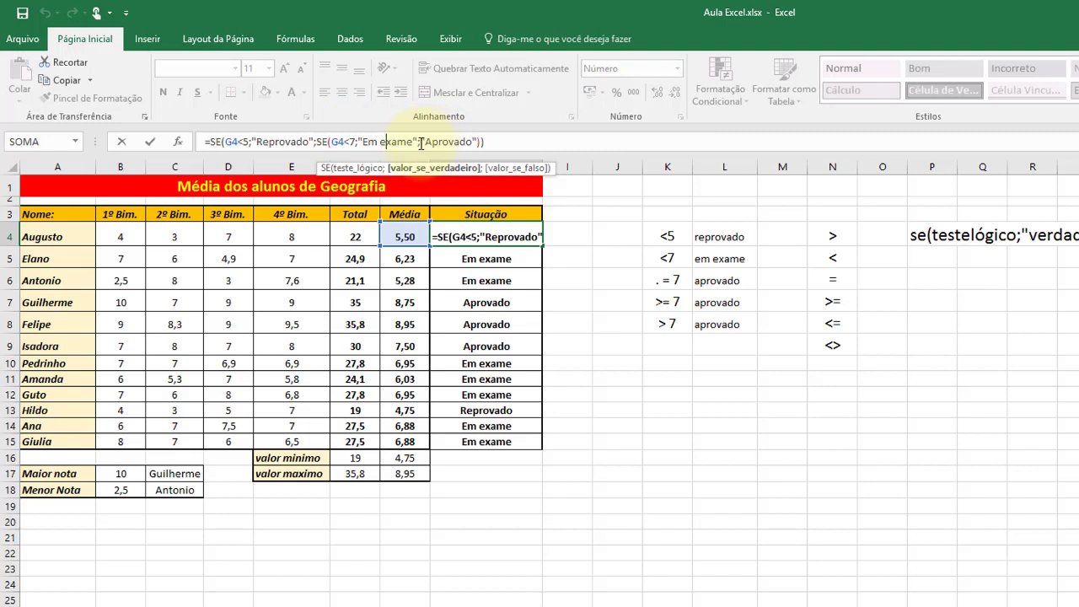
pyautogui.moveTo(418, 141); pyautogui.dragTo(477, 142)
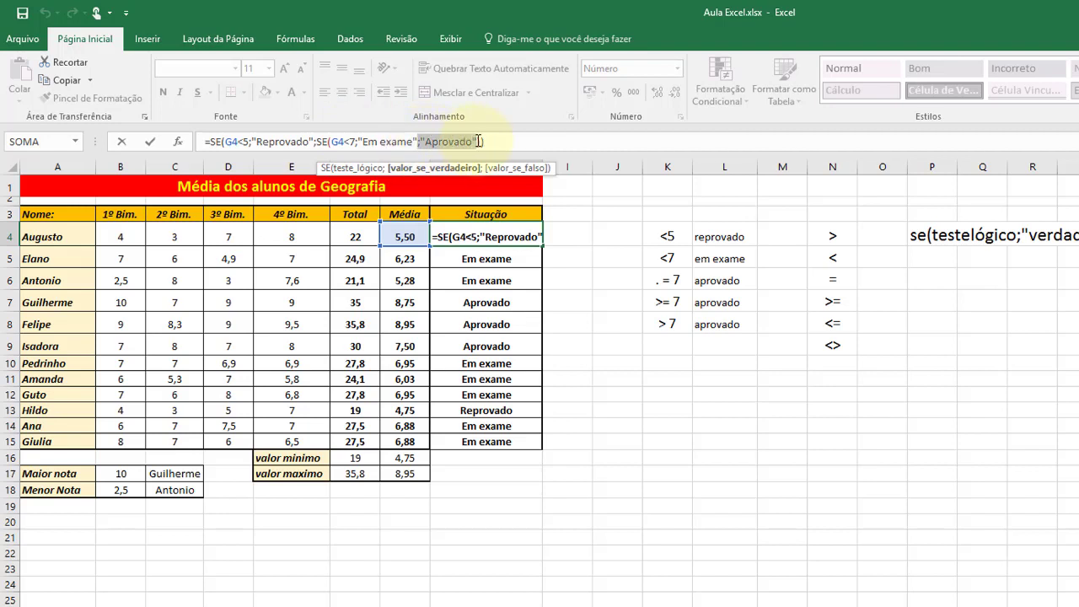
pyautogui.write(')')
pyautogui.write(';')
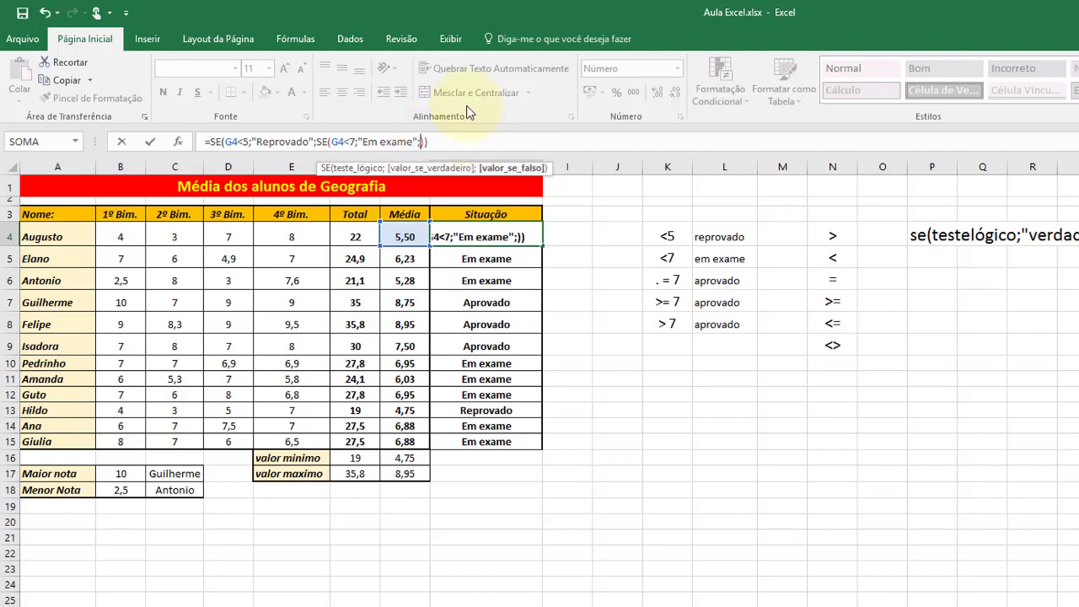
pyautogui.write('se(')
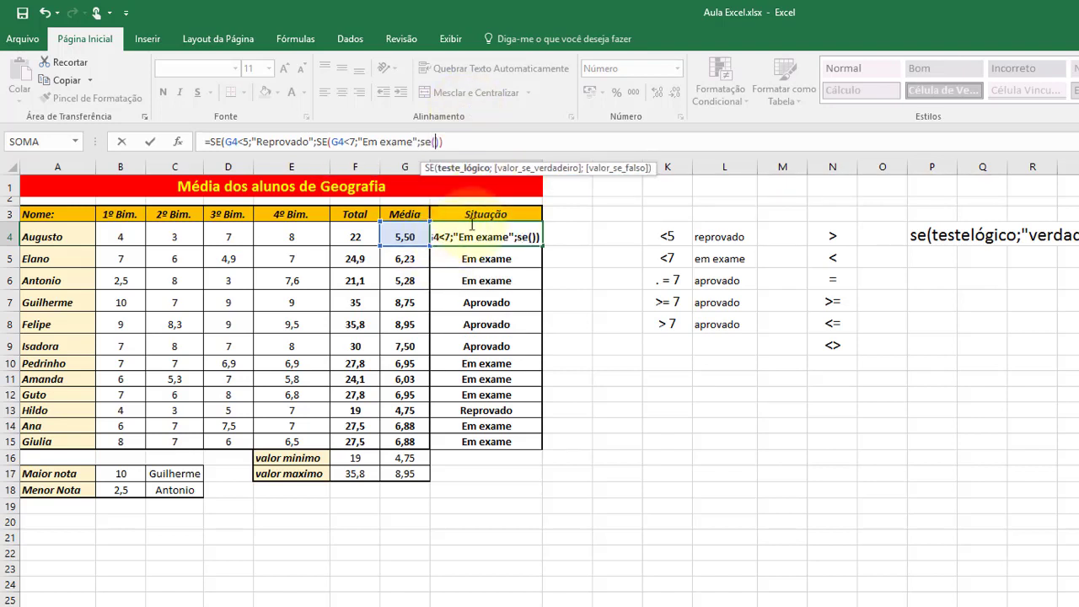
pyautogui.write('G')
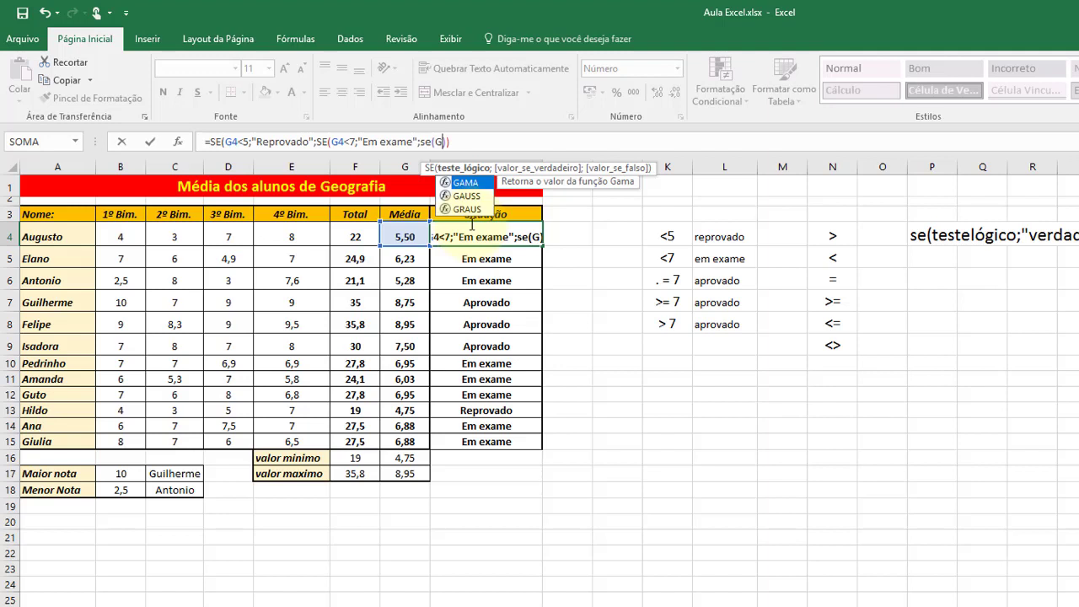
pyautogui.write('4')
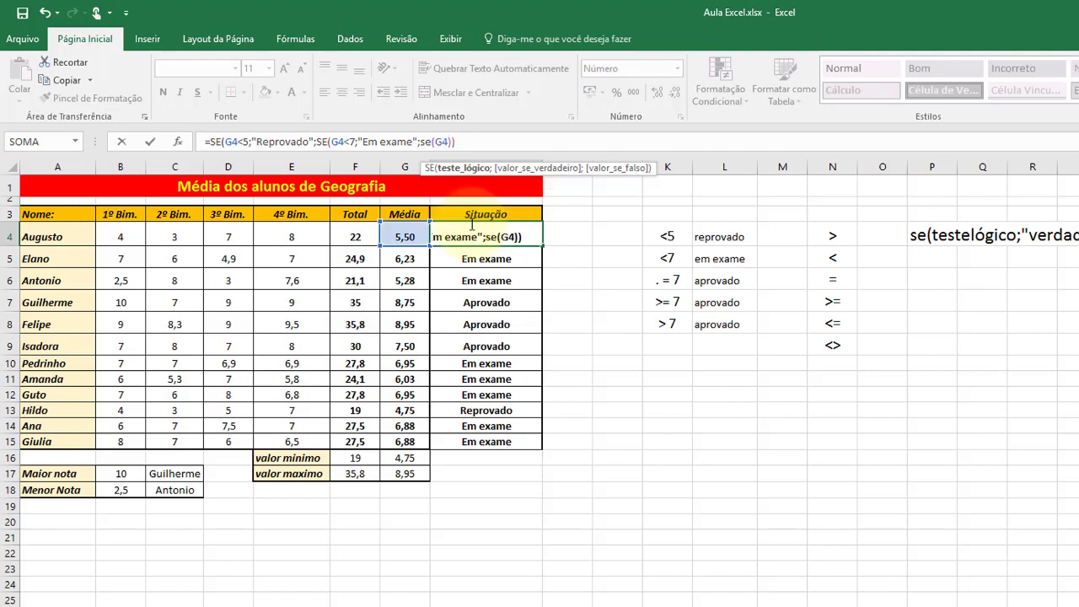
pyautogui.write('>=')
pyautogui.write('7')
pyautogui.write('ç')
pyautogui.press('BackSpace')
pyautogui.write(';"')
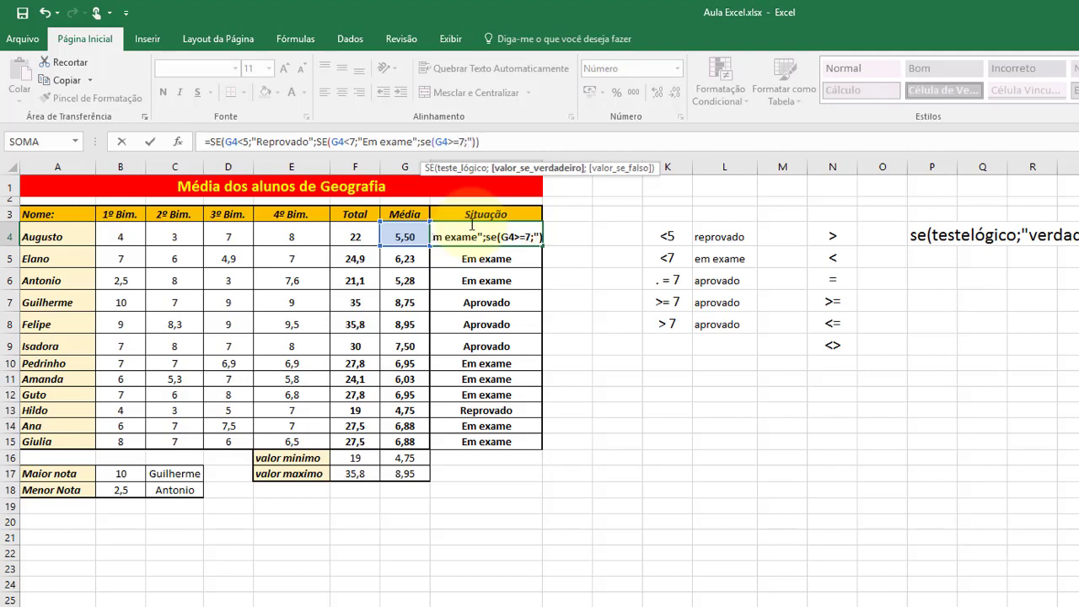
pyautogui.write('Aprovad')
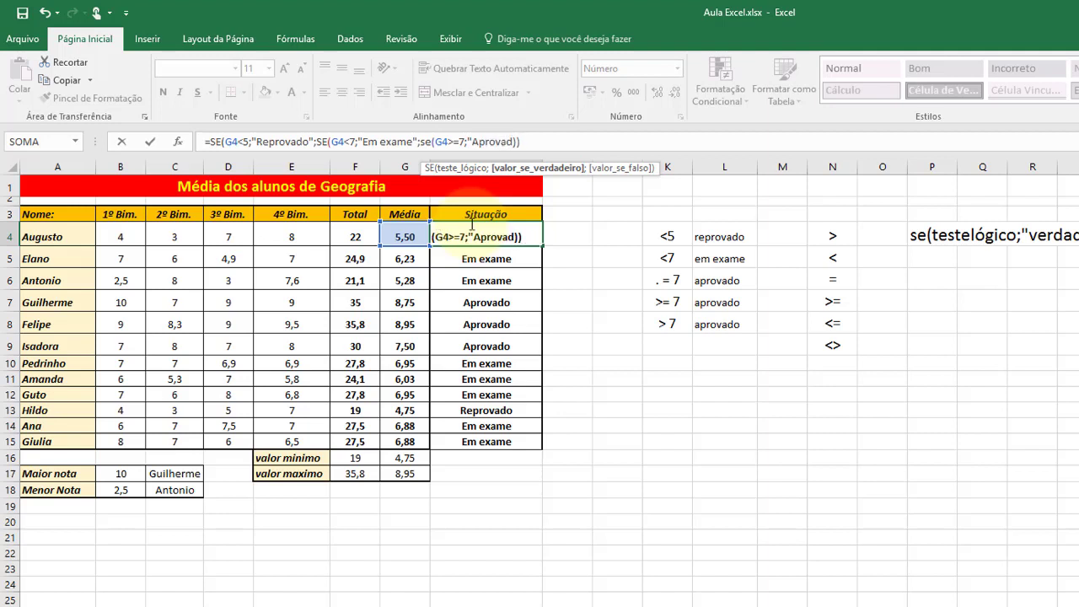
pyautogui.write('o"')
pyautogui.press('Right')
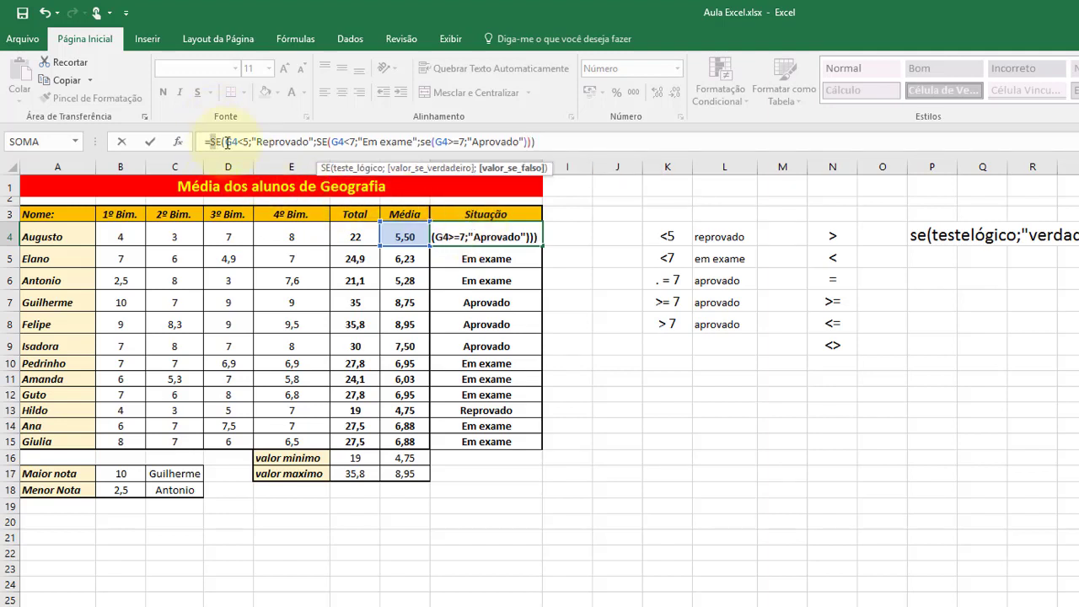
pyautogui.moveTo(211, 141); pyautogui.dragTo(310, 142)
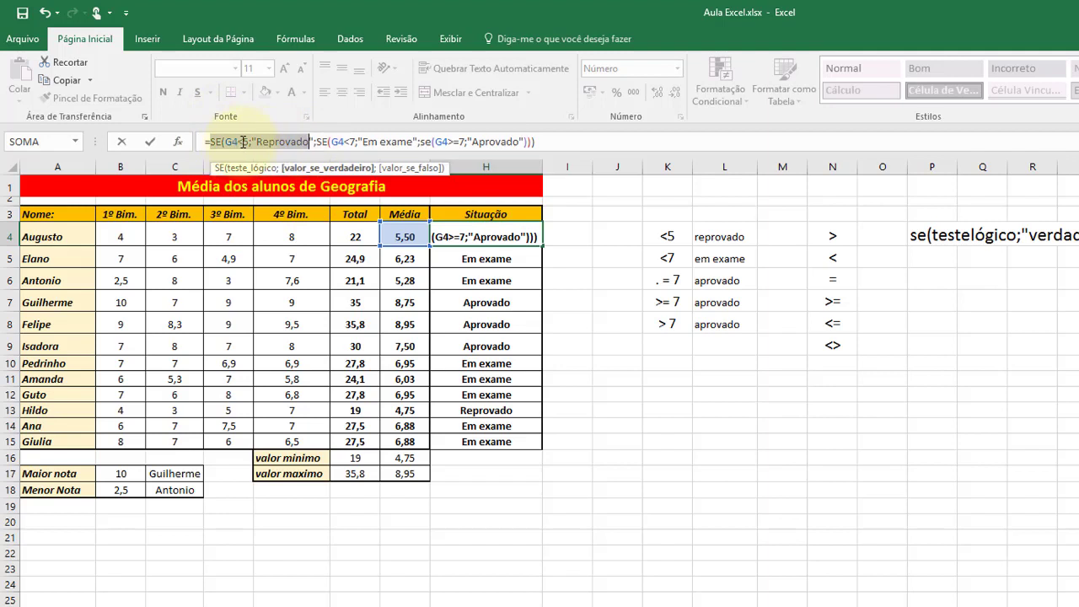
pyautogui.click(242, 142)
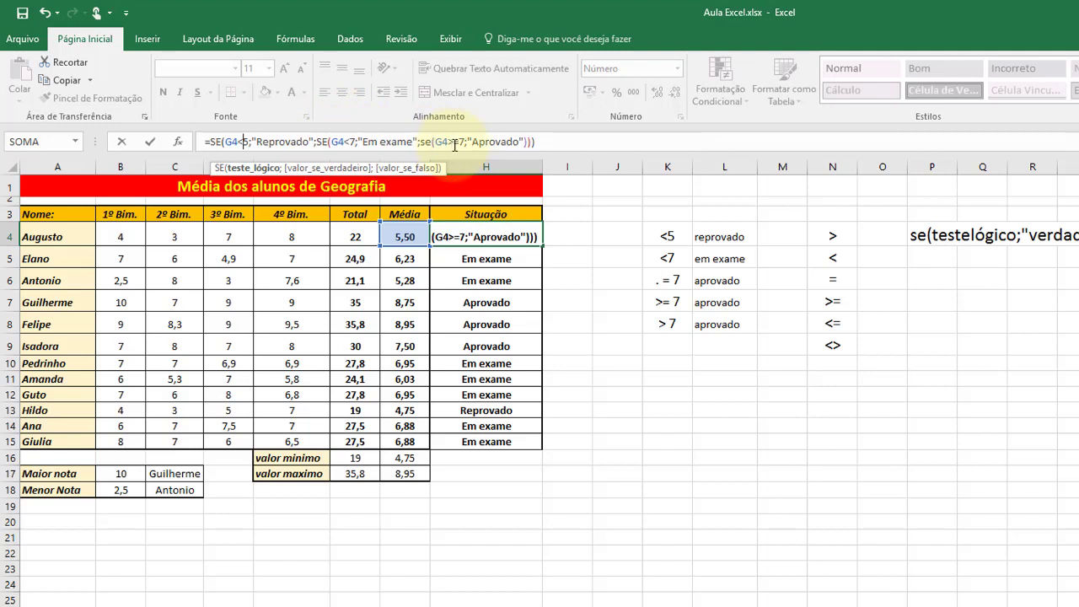
# Commit H4's three-level SE formula and fill it down to H15
pyautogui.click(562, 140)
pyautogui.press('Return')
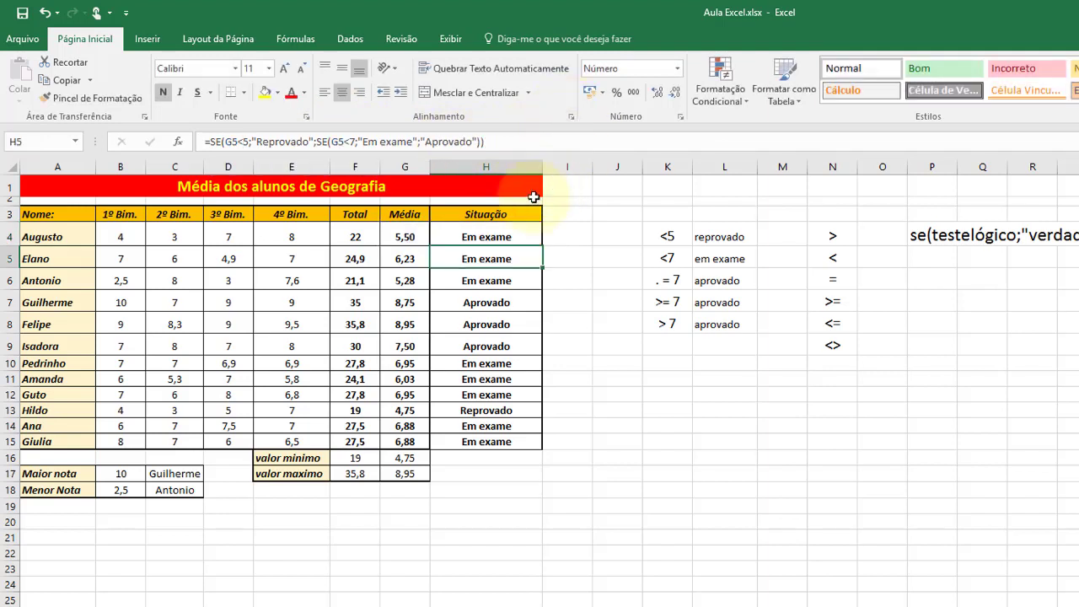
pyautogui.click(527, 238)
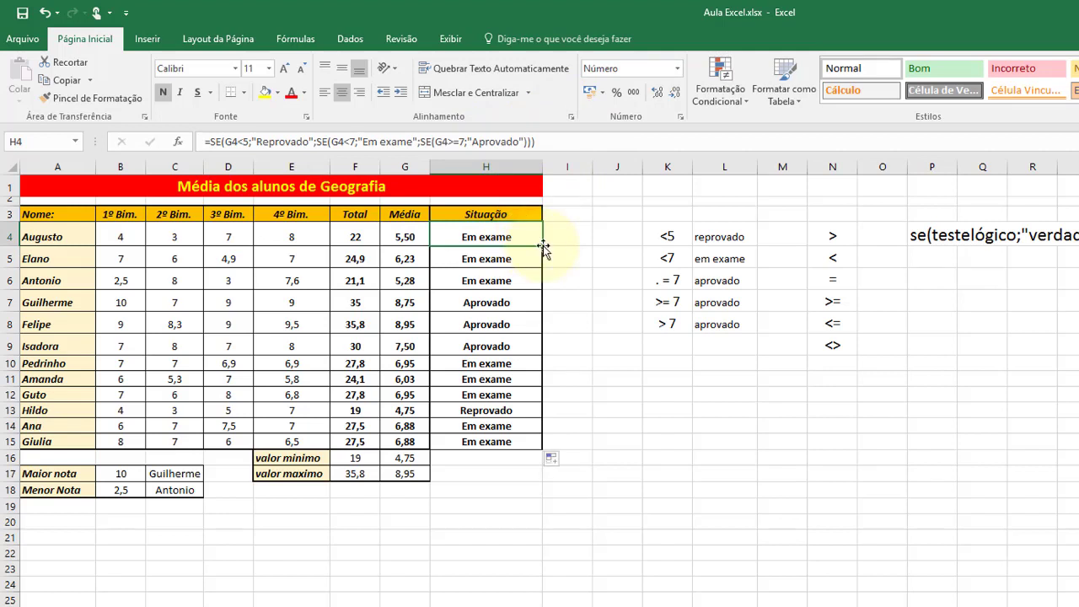
pyautogui.doubleClick(542, 245)
# Recheck H4's formula and confirm it unchanged
pyautogui.click(935, 410)
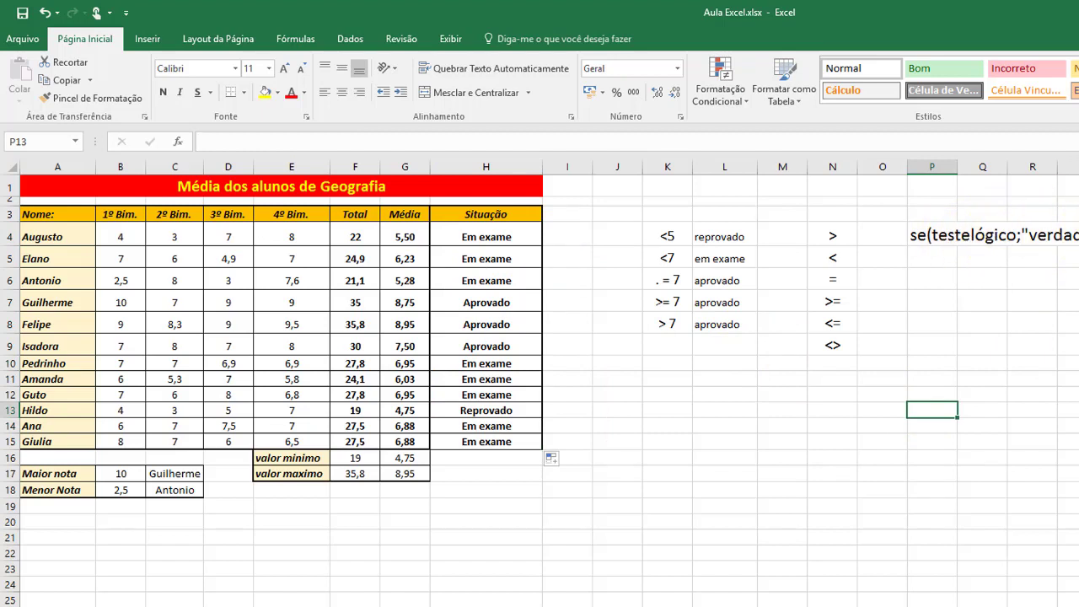
pyautogui.click(513, 230)
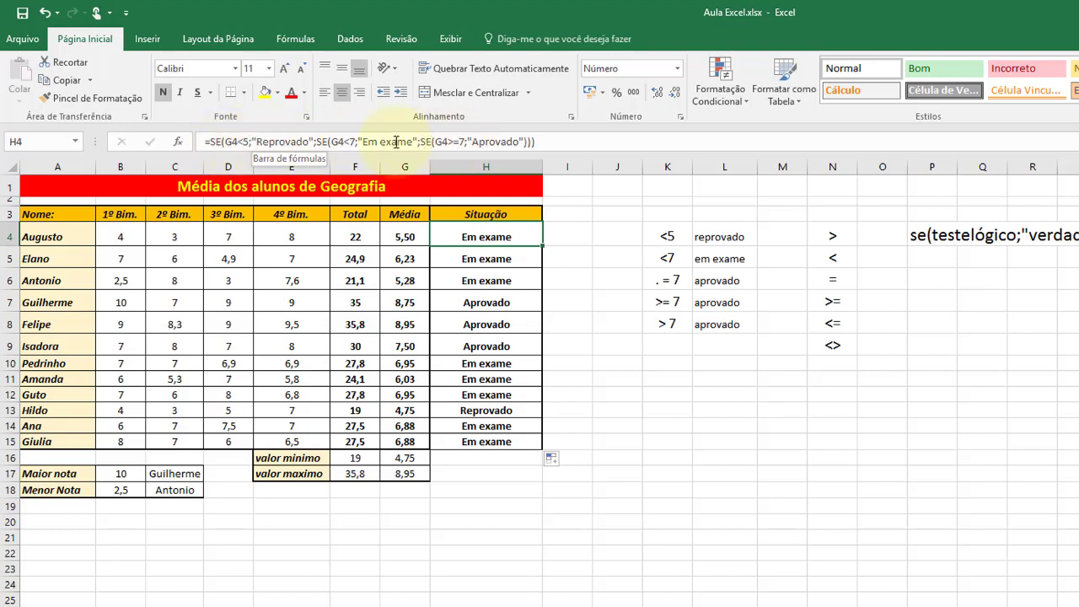
pyautogui.click(553, 145)
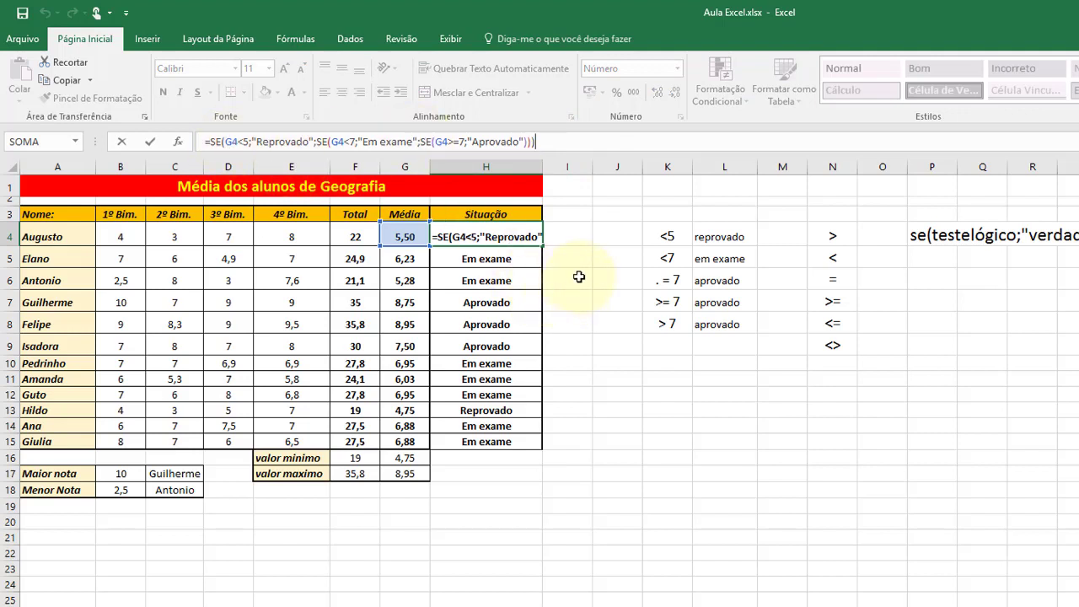
pyautogui.press('Return')
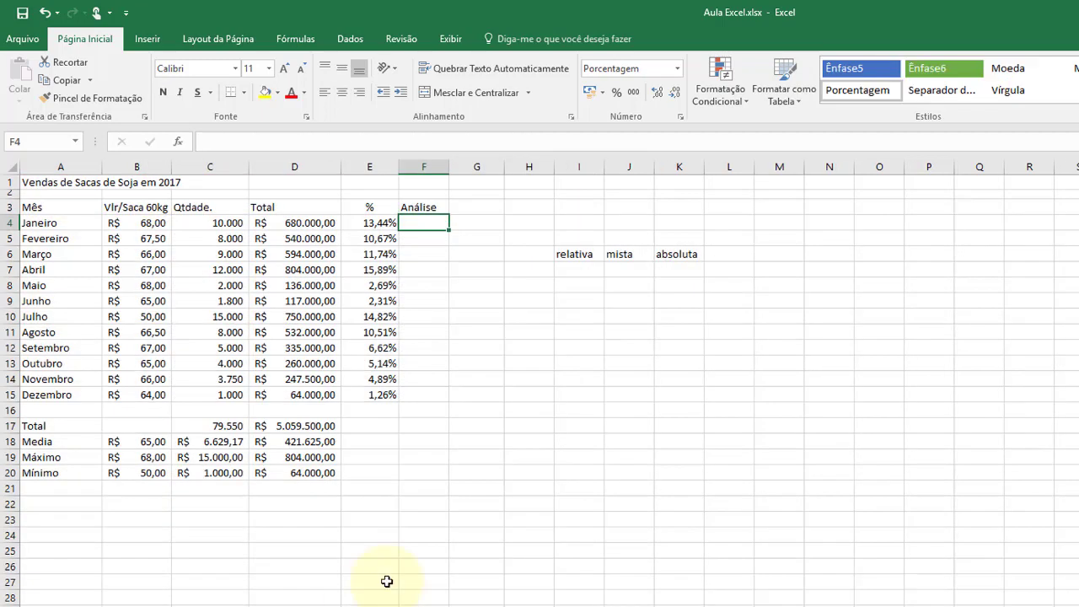
# On the soybean sales sheet, empty I6:K6 of the relativa, mista and absoluta labels
pyautogui.click(402, 222)
pyautogui.moveTo(570, 259); pyautogui.dragTo(687, 253)
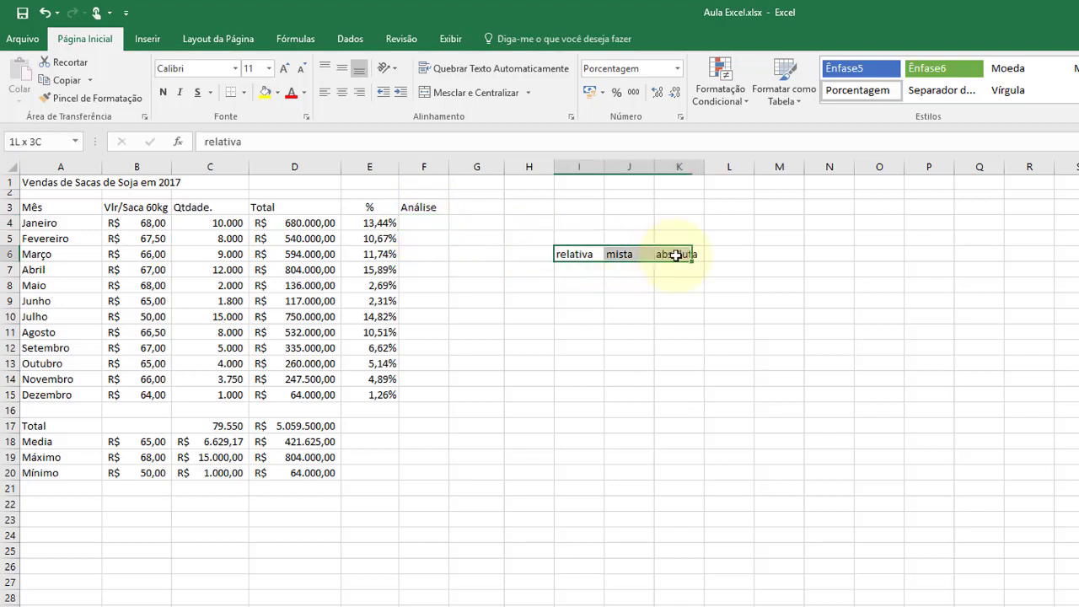
pyautogui.press('BackSpace')
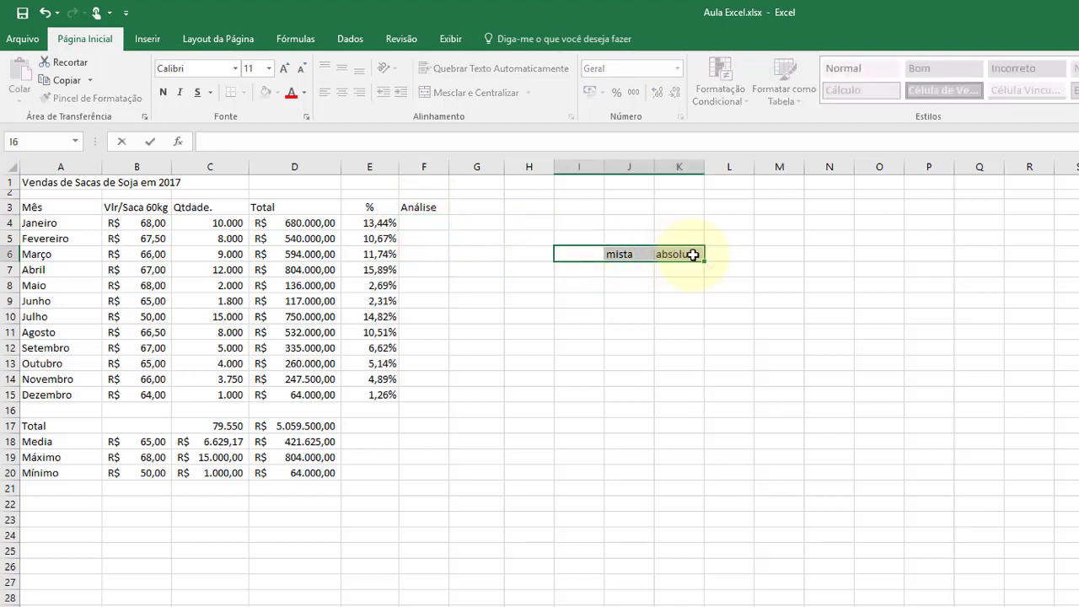
pyautogui.press('Return')
pyautogui.press('Delete')
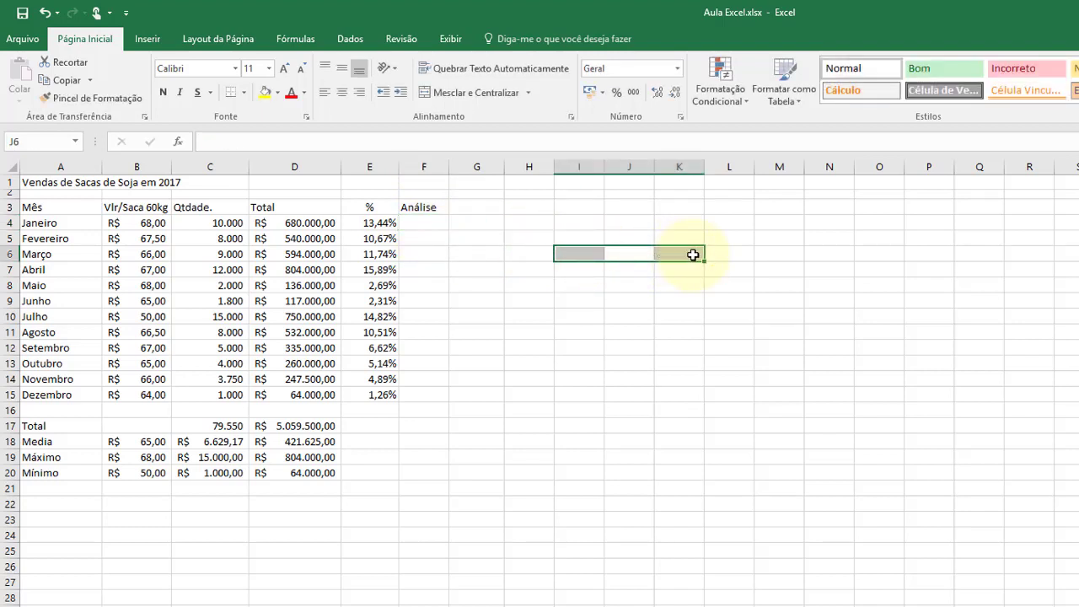
# Enter the sample condition D3>700000 as text in cell H4
pyautogui.click(520, 219)
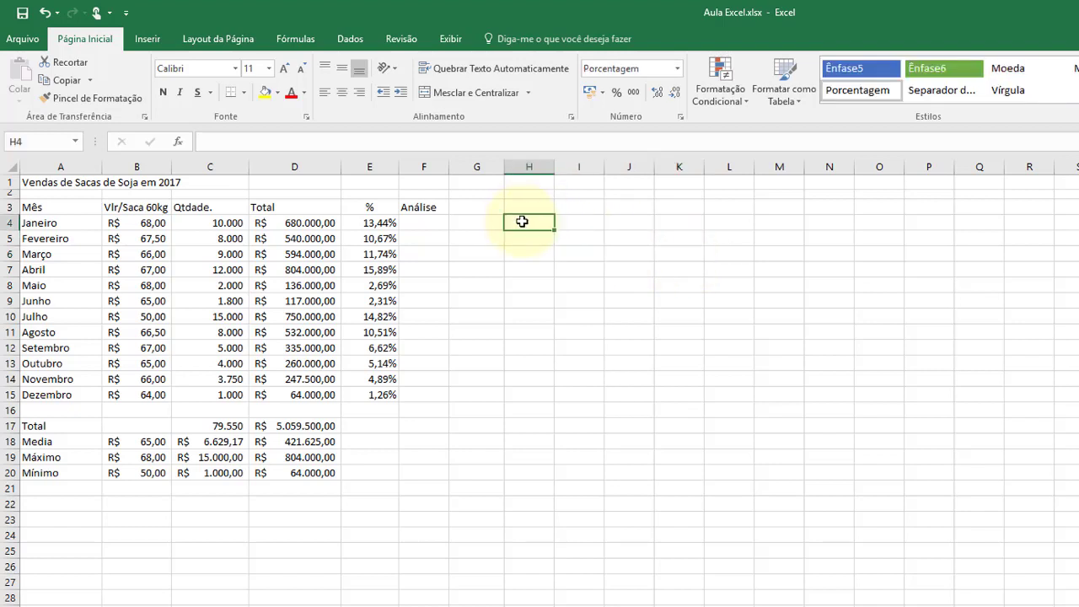
pyautogui.click(578, 221)
pyautogui.click(528, 219)
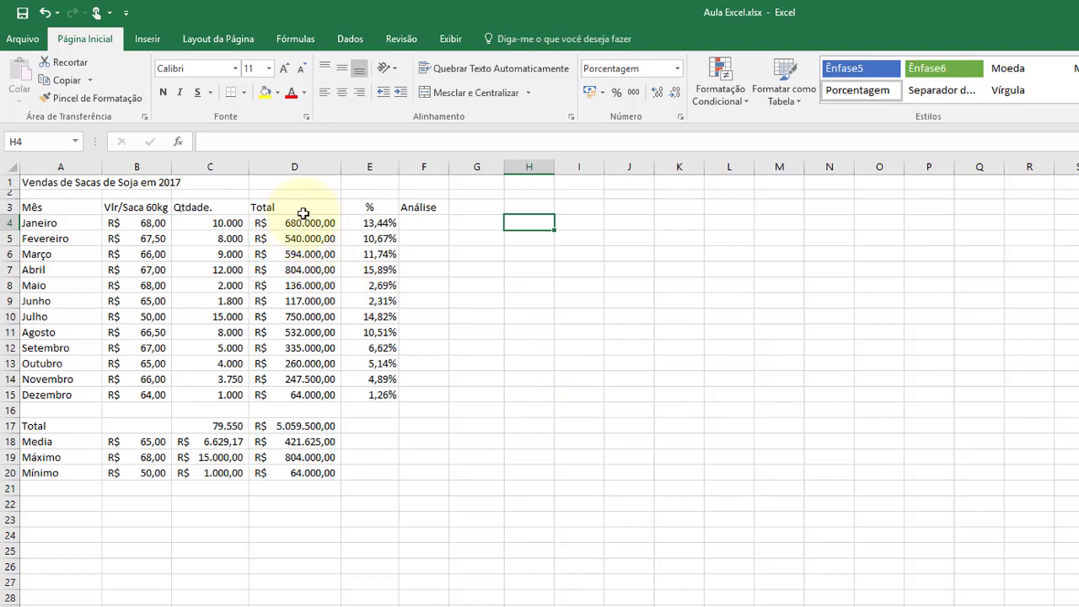
pyautogui.write('D')
pyautogui.press('BackSpace')
pyautogui.write('D')
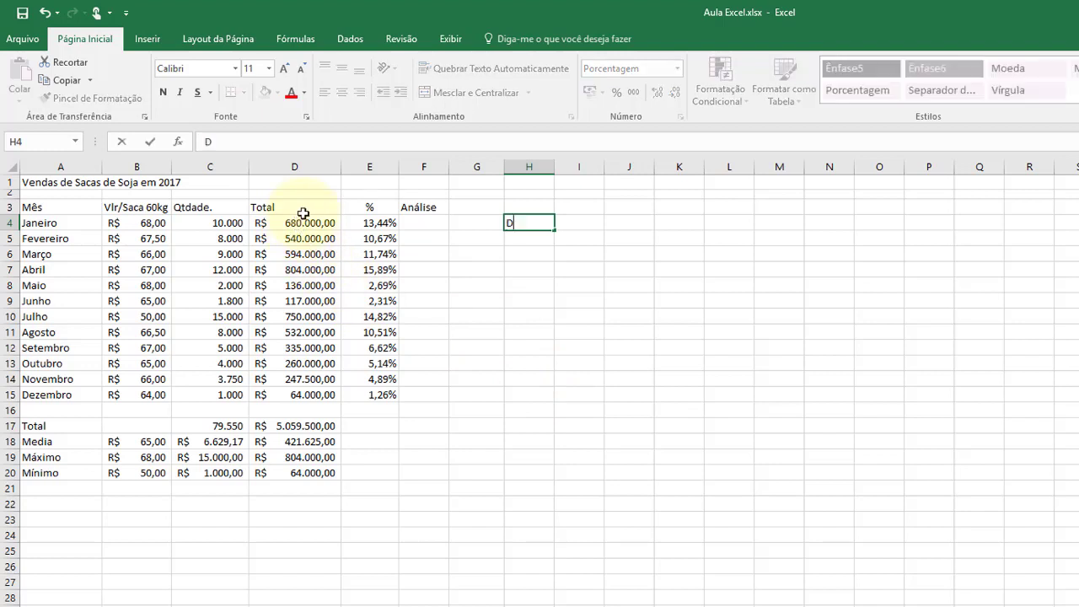
pyautogui.write('3')
pyautogui.write('>7')
pyautogui.write('000')
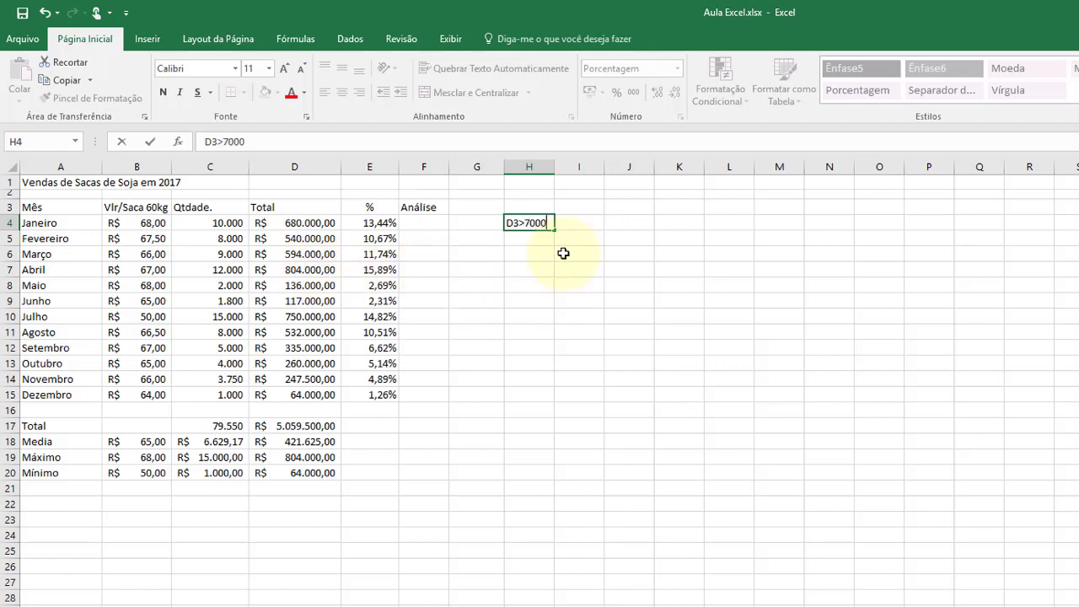
pyautogui.write('00')
pyautogui.press('Return')
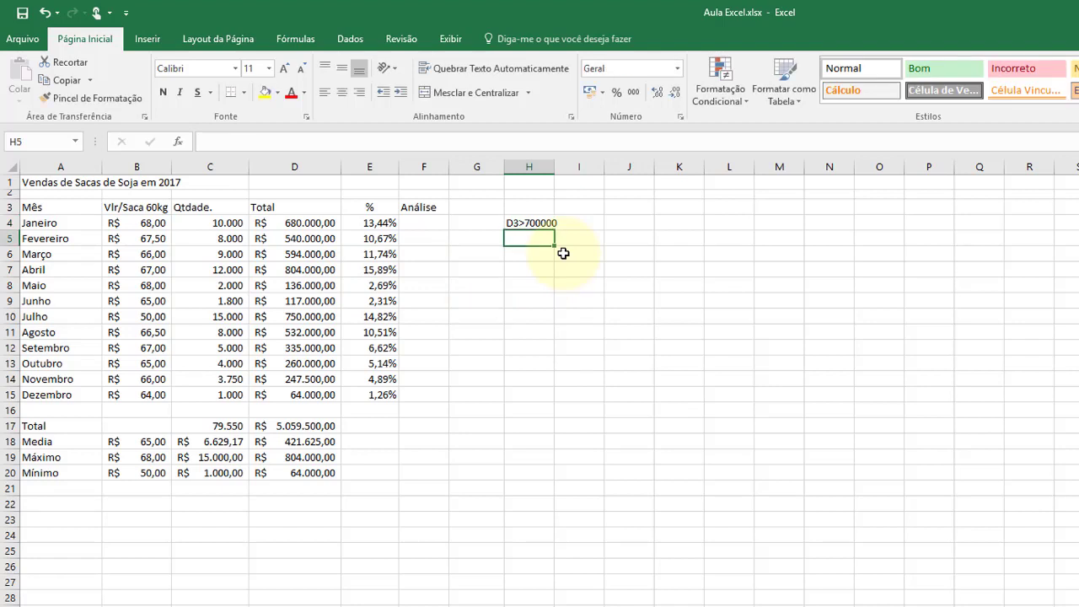
# Change H4 to D3<300000 and label it RUIM in I4
pyautogui.click(517, 221)
pyautogui.moveTo(256, 142); pyautogui.dragTo(218, 142)
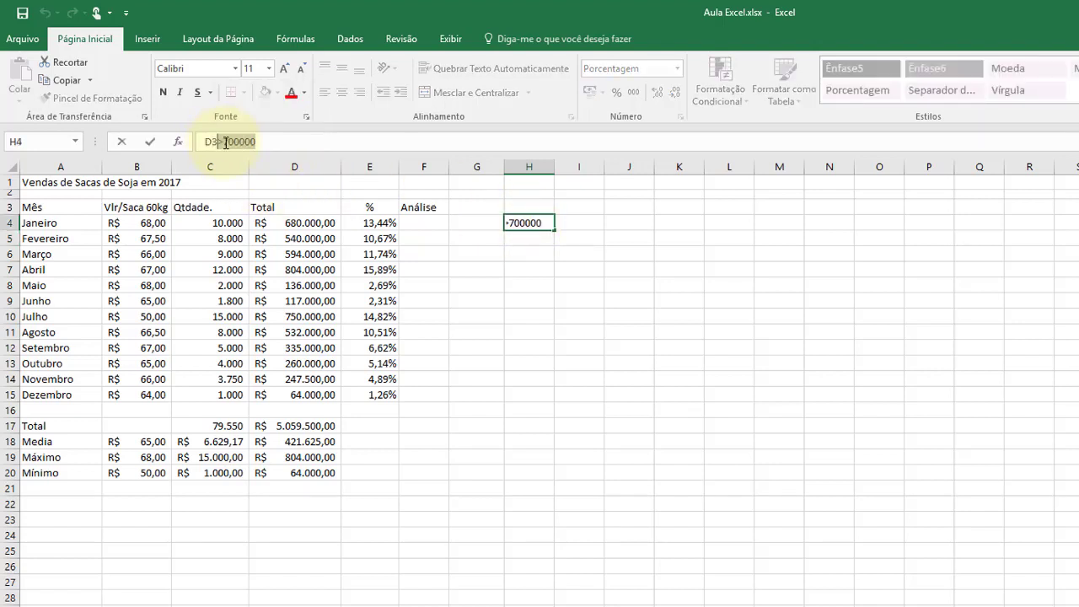
pyautogui.write('<')
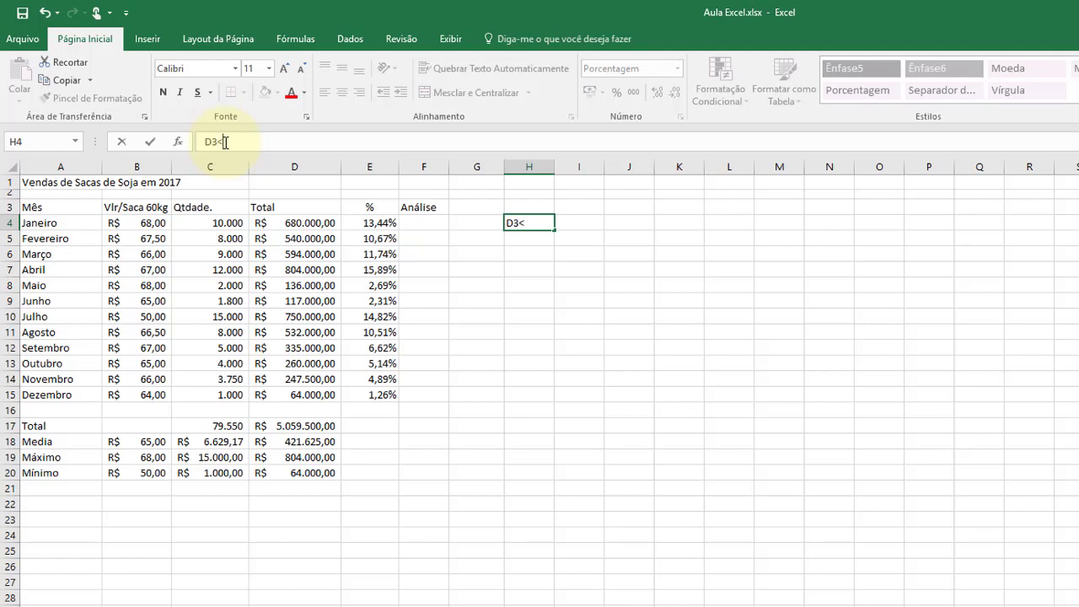
pyautogui.write('3000')
pyautogui.write('00')
pyautogui.press('Return')
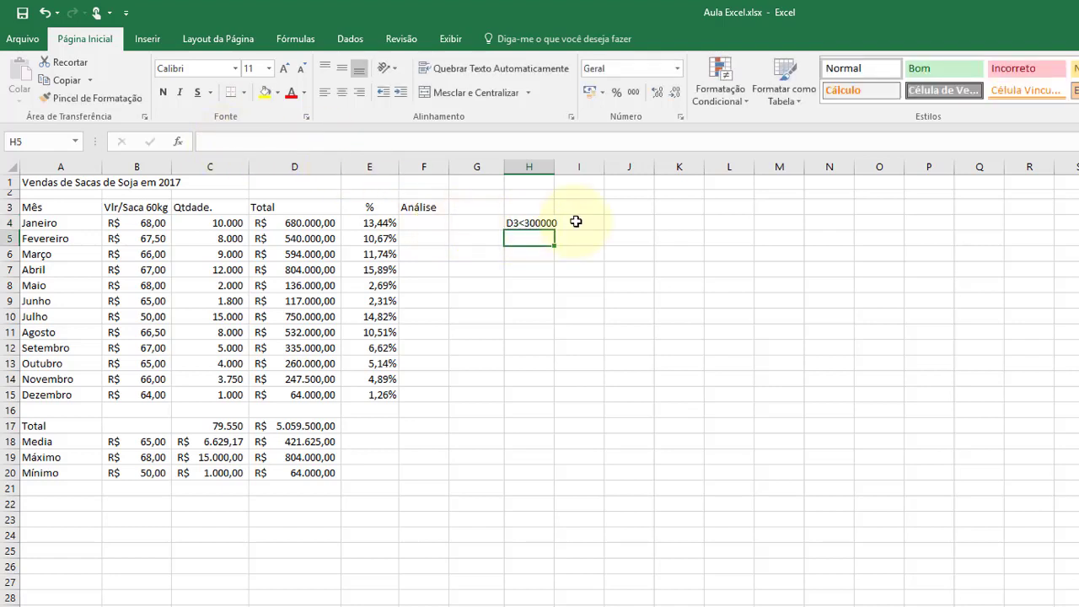
pyautogui.click(577, 221)
pyautogui.write('RUIM')
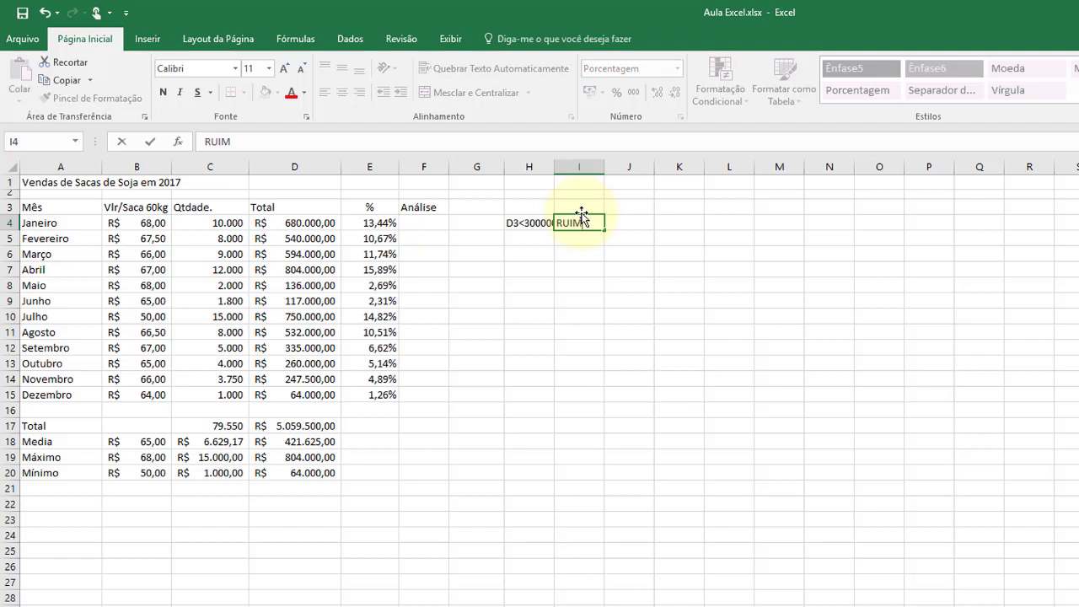
pyautogui.press('Return')
# Enter D3<500000 in H5 with the label REGULAR in I5
pyautogui.click(523, 240)
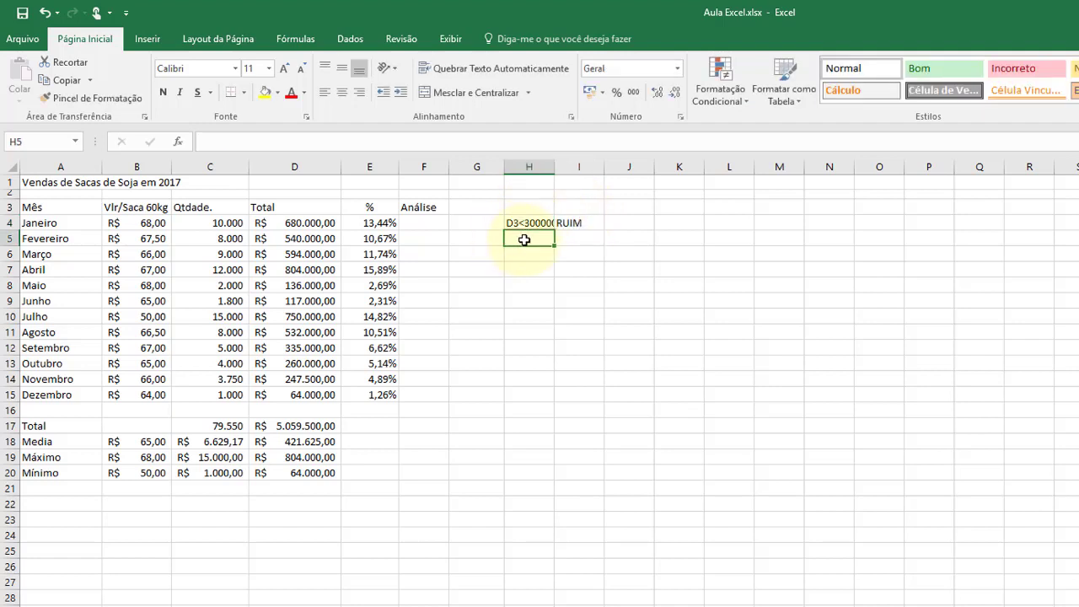
pyautogui.write('D3<300000')
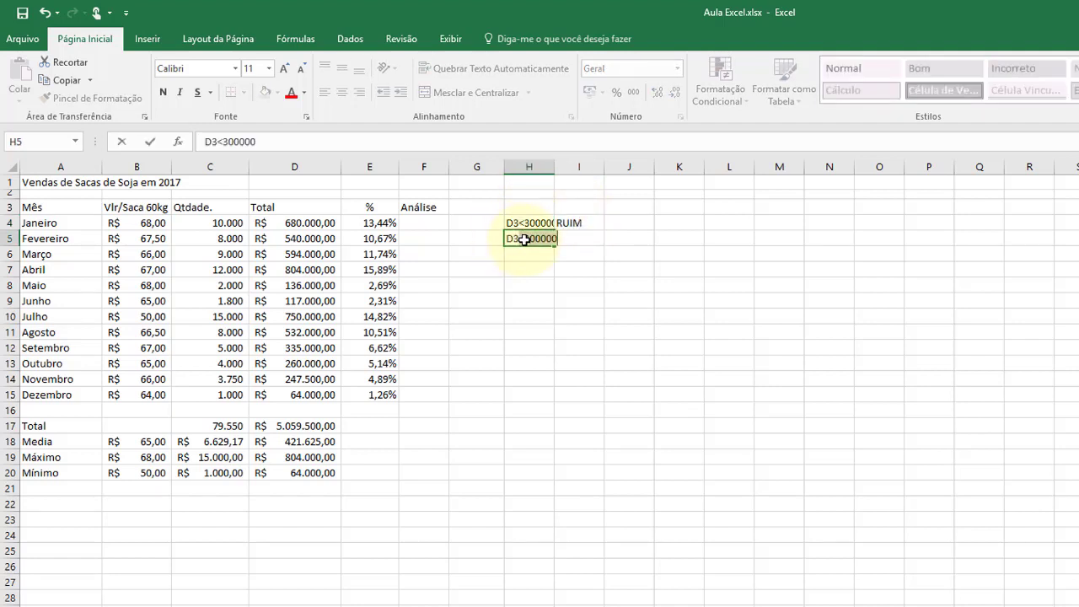
pyautogui.click(305, 223)
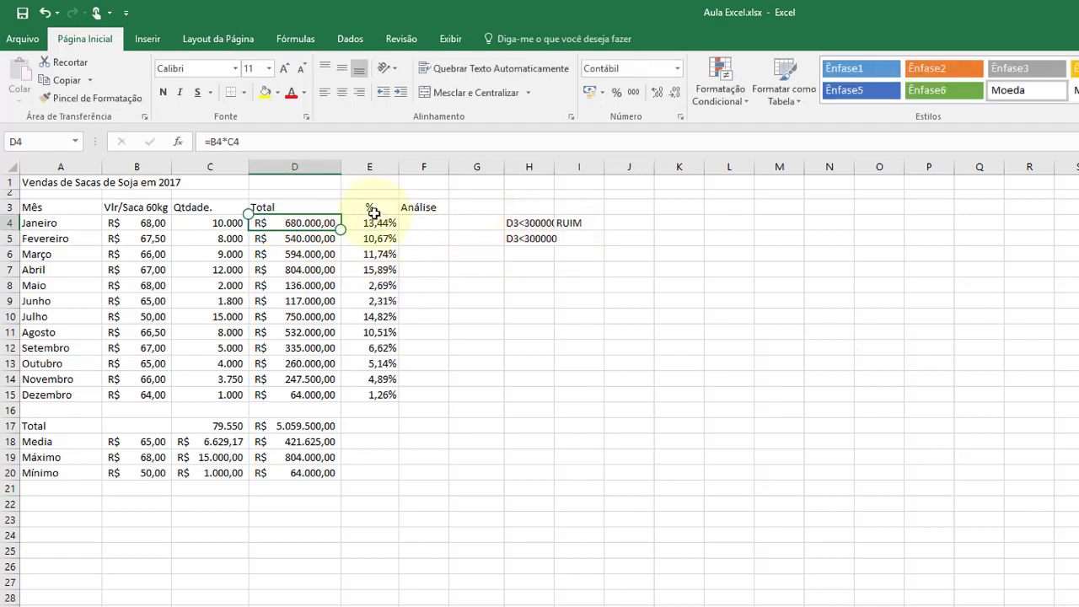
pyautogui.click(523, 239)
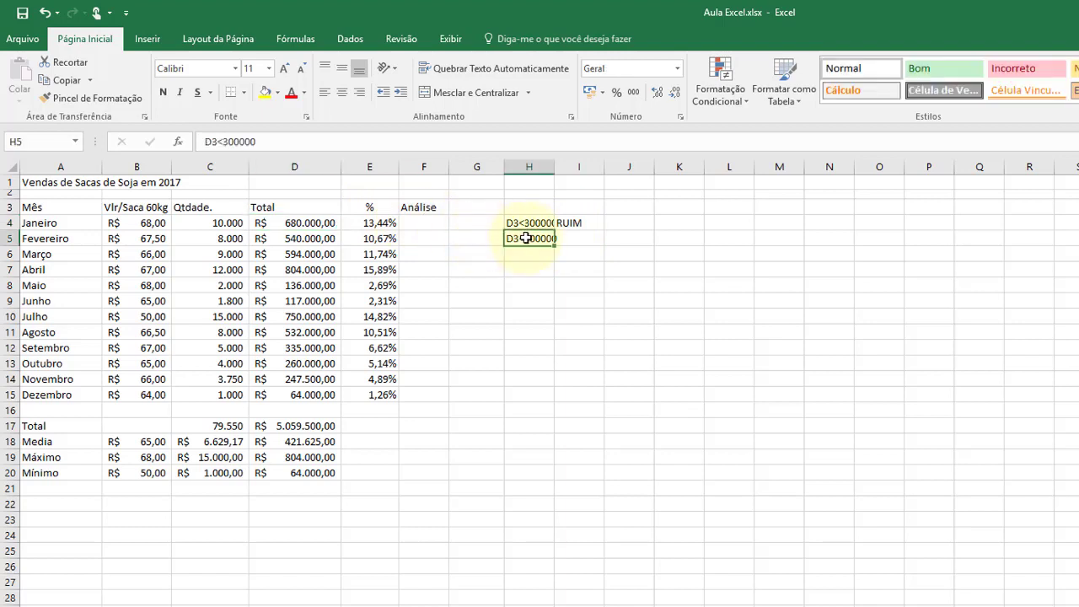
pyautogui.click(320, 145)
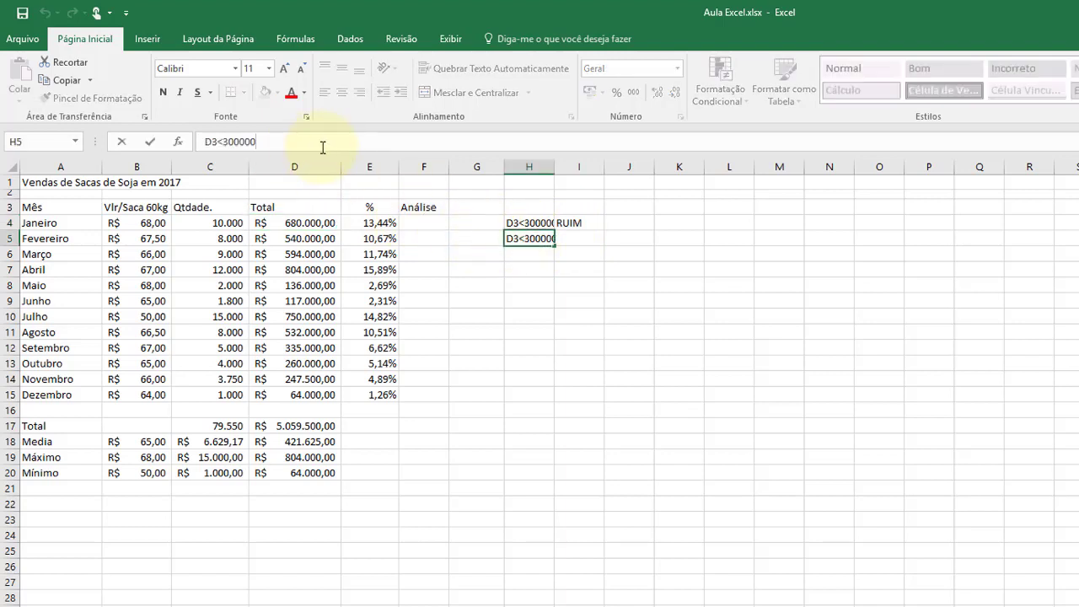
pyautogui.click(226, 141)
pyautogui.moveTo(226, 141); pyautogui.dragTo(233, 142)
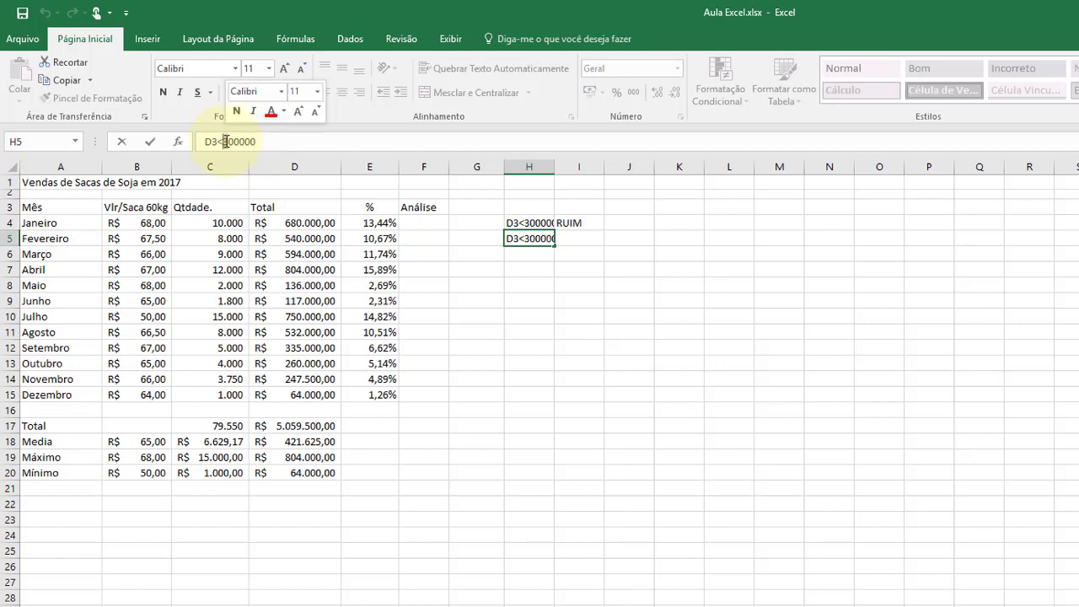
pyautogui.write('5')
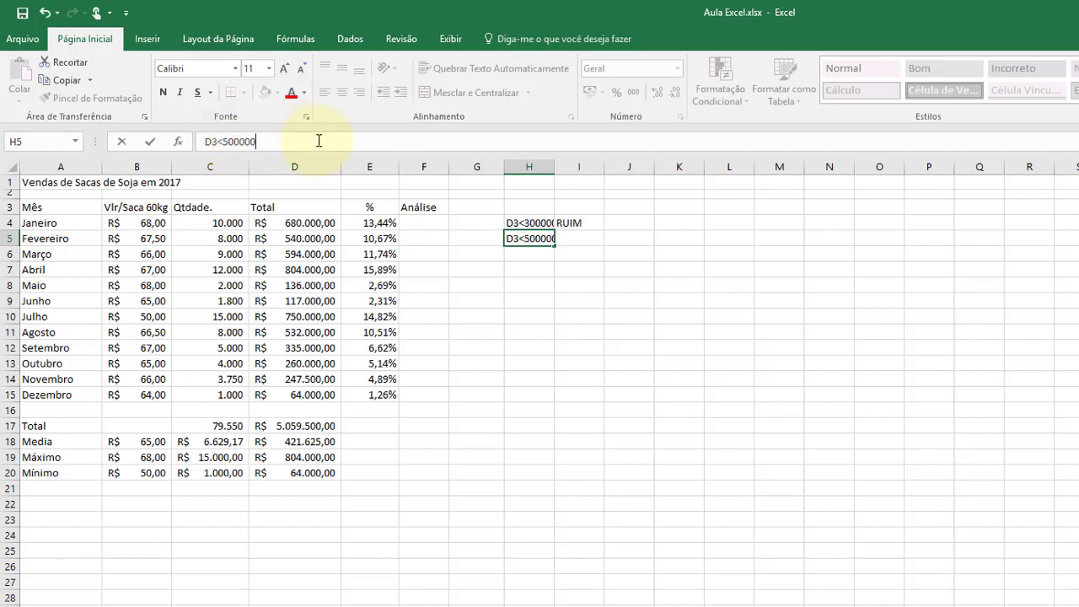
pyautogui.click(577, 238)
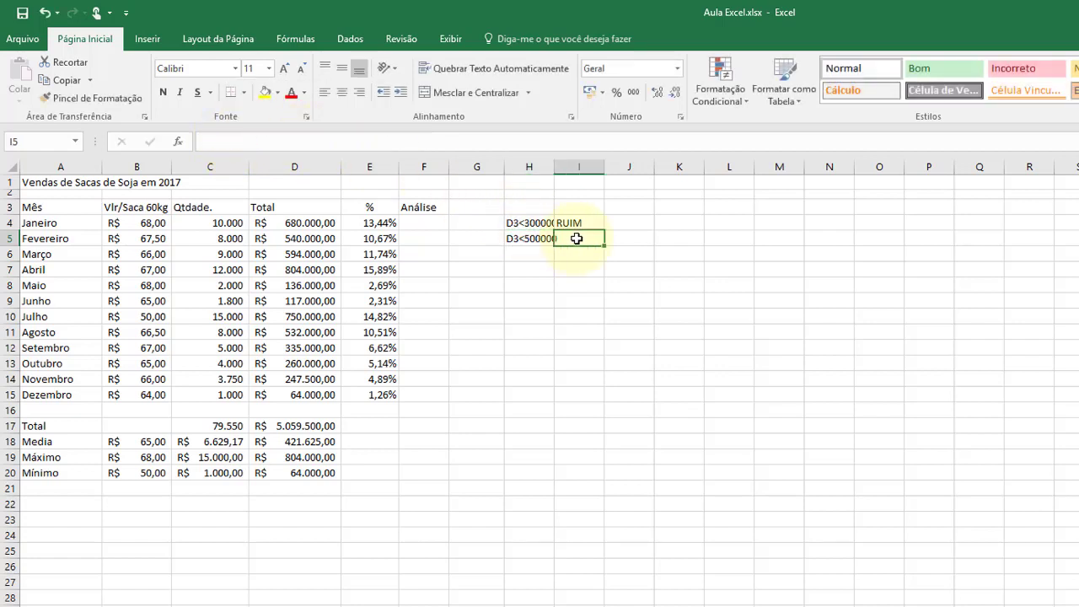
pyautogui.click(354, 142)
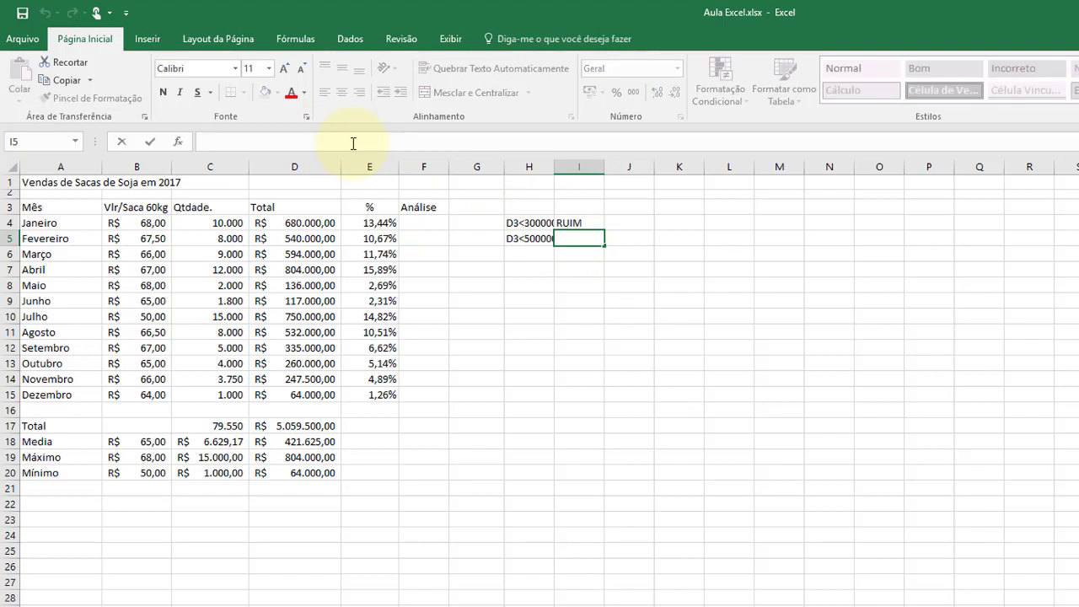
pyautogui.write('REGULAR')
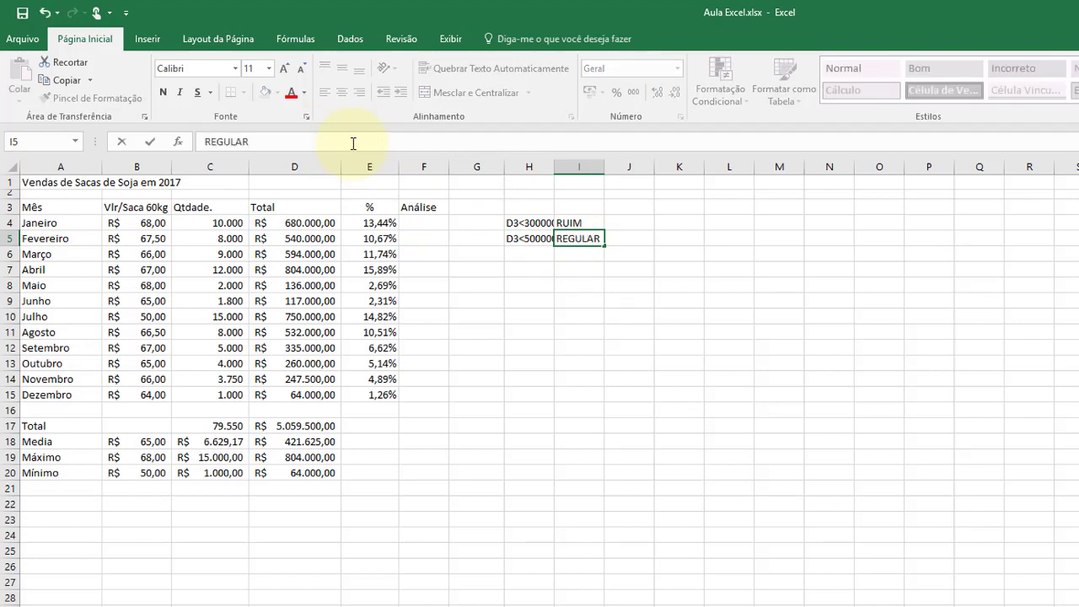
pyautogui.press('Return')
pyautogui.click(530, 254)
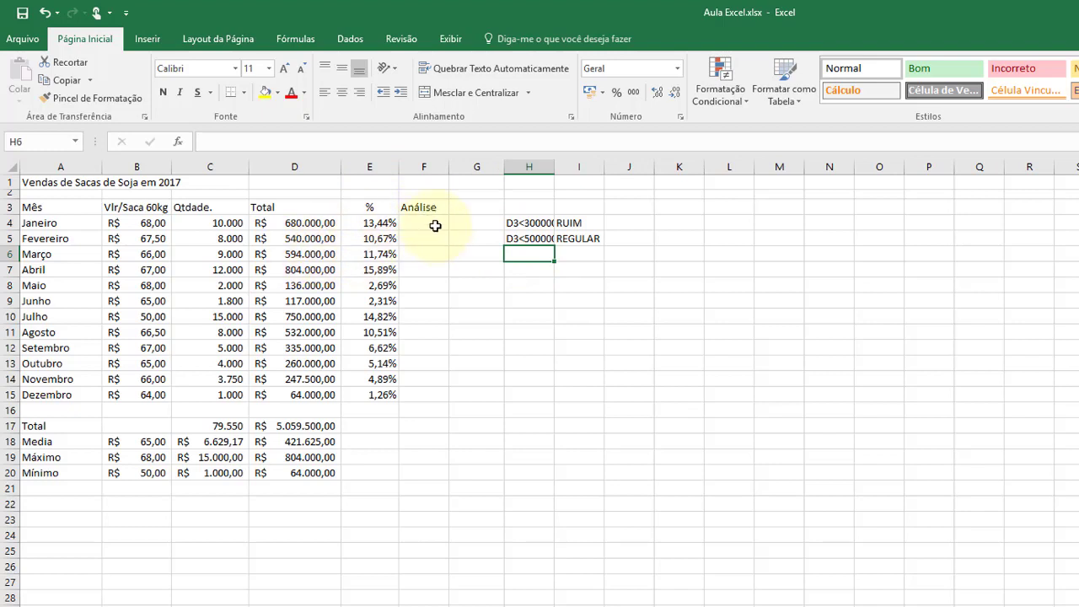
# Enter D3<700000 in H6 with the label BOM in I6
pyautogui.write('D3<500000')
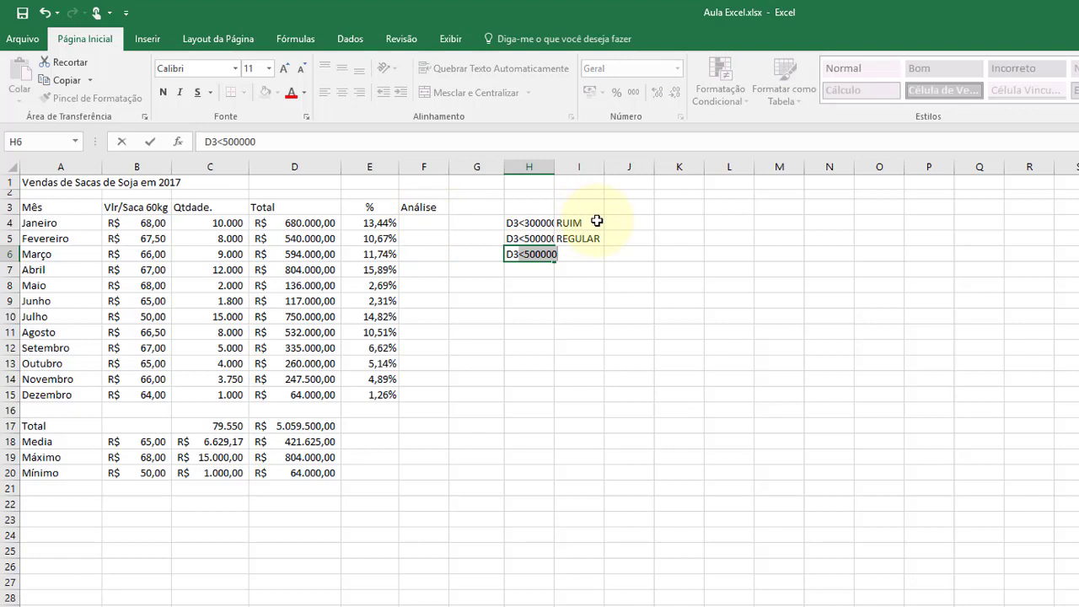
pyautogui.hotkey('shift', 'Right')
pyautogui.write('70')
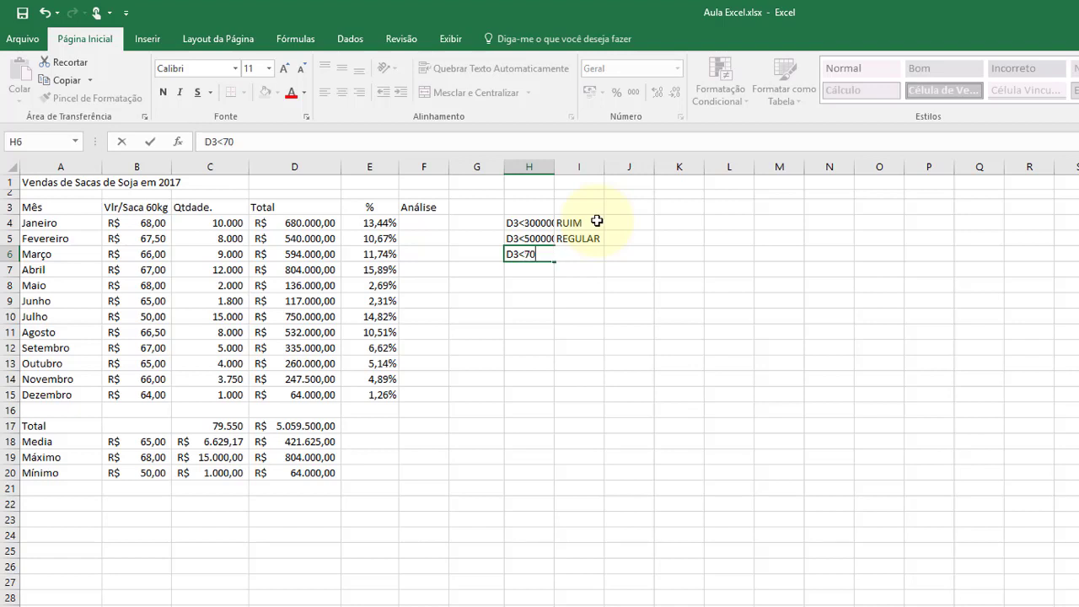
pyautogui.write('00')
pyautogui.write('00')
pyautogui.press('Return')
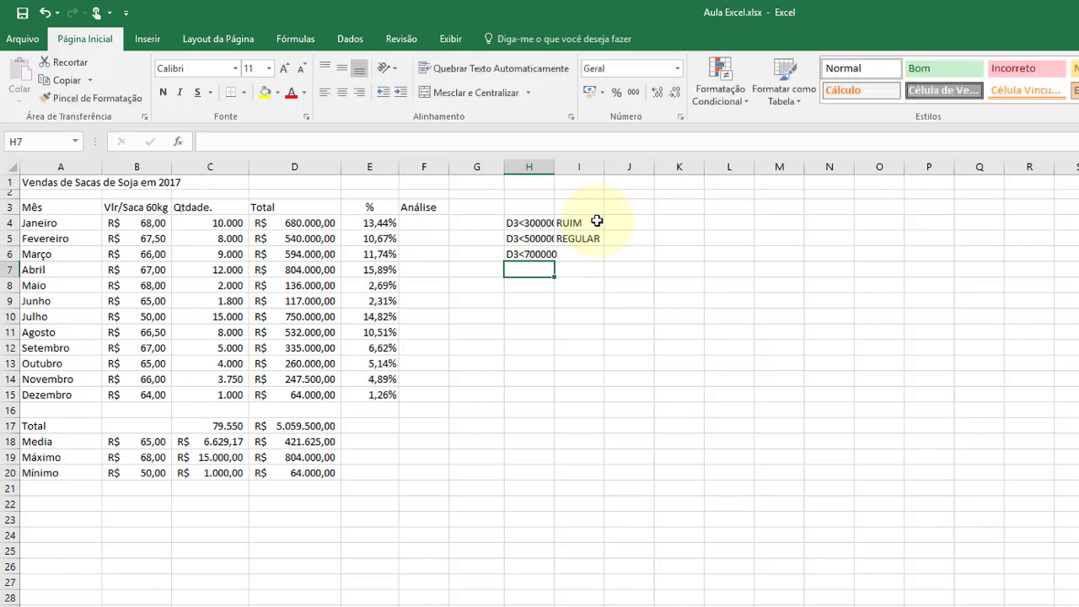
pyautogui.press('Right')
pyautogui.press('Up')
pyautogui.write('BO')
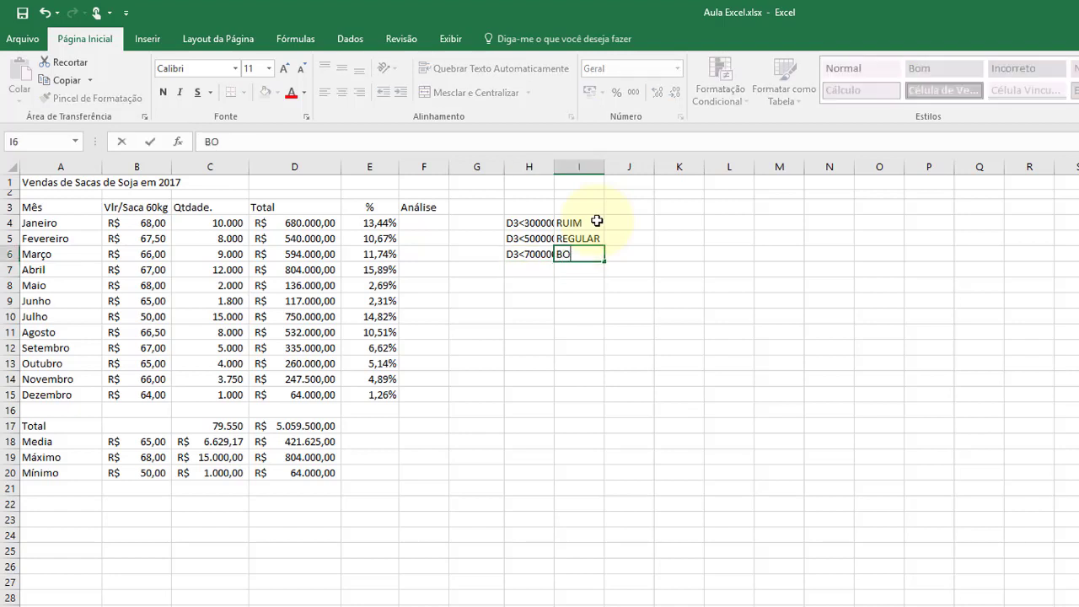
pyautogui.write('M')
pyautogui.press('Return')
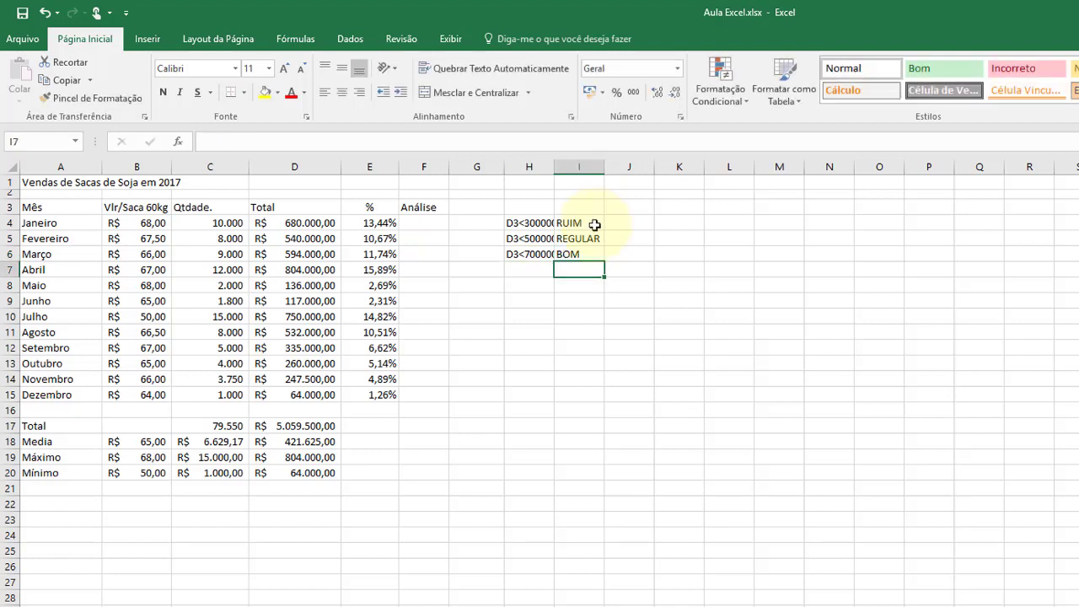
# Enter D3>=700000 in H7 labelled ÓTIMO, then autofit column H
pyautogui.click(543, 273)
pyautogui.write('D')
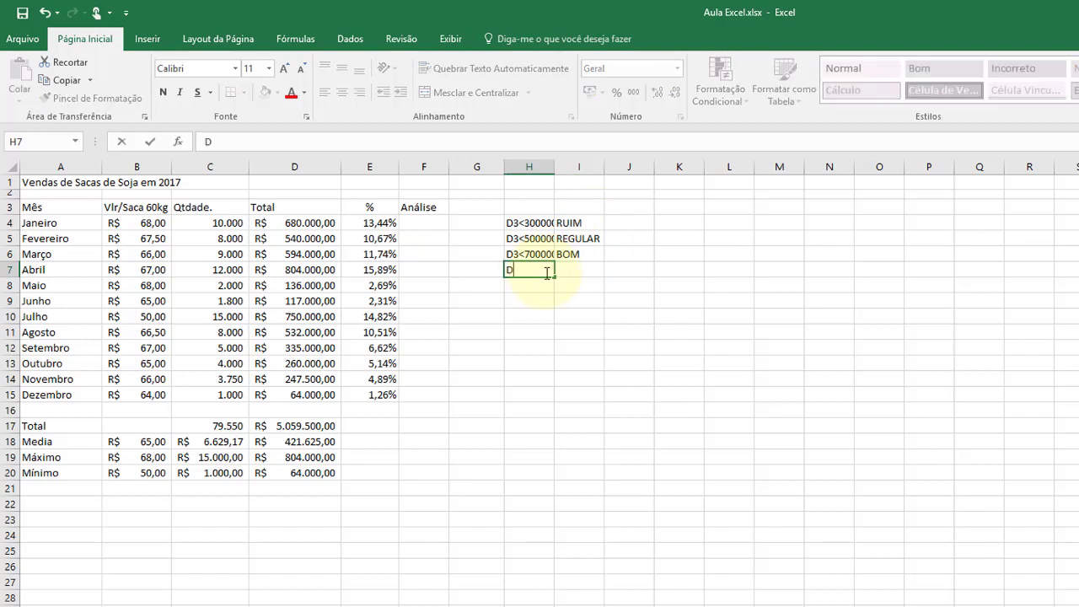
pyautogui.write('3')
pyautogui.write('>')
pyautogui.write('+')
pyautogui.press('BackSpace')
pyautogui.write('=70')
pyautogui.write('0000')
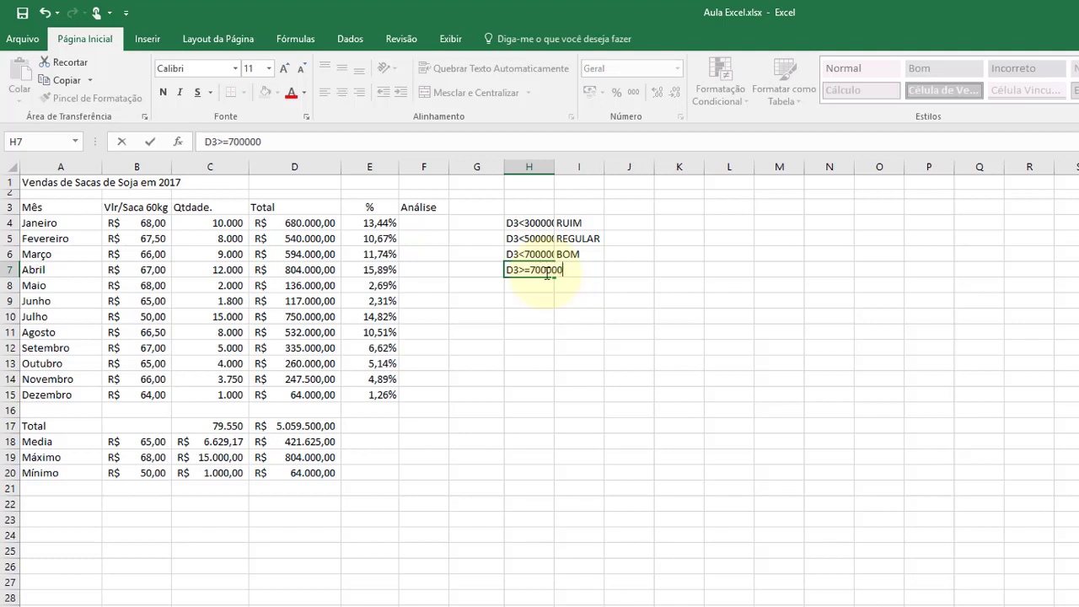
pyautogui.press('Tab')
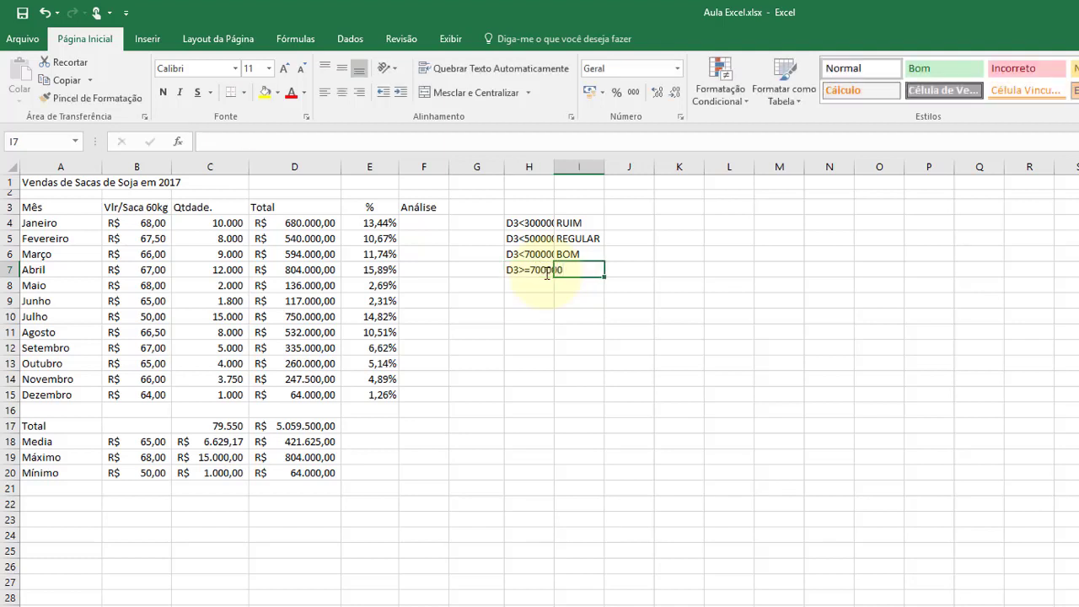
pyautogui.press('F2')
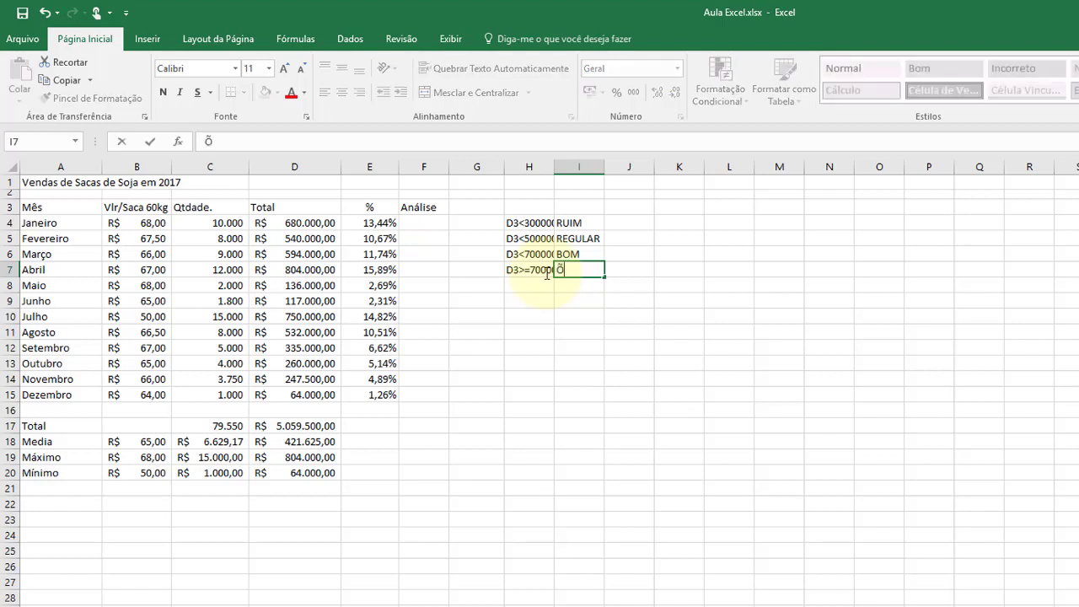
pyautogui.write('ÓTIMO')
pyautogui.press('Return')
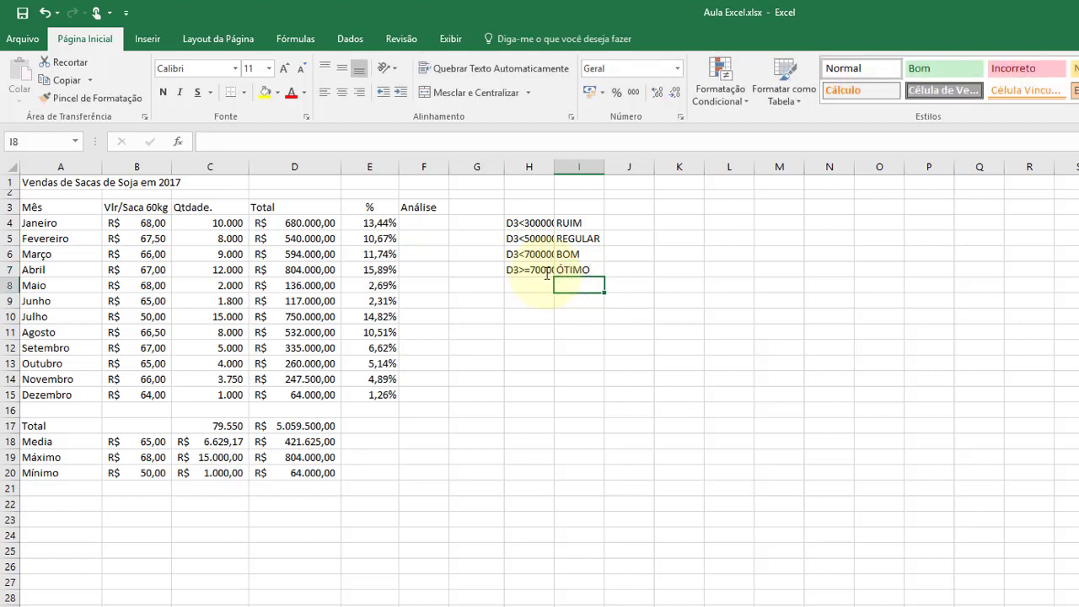
pyautogui.doubleClick(555, 166)
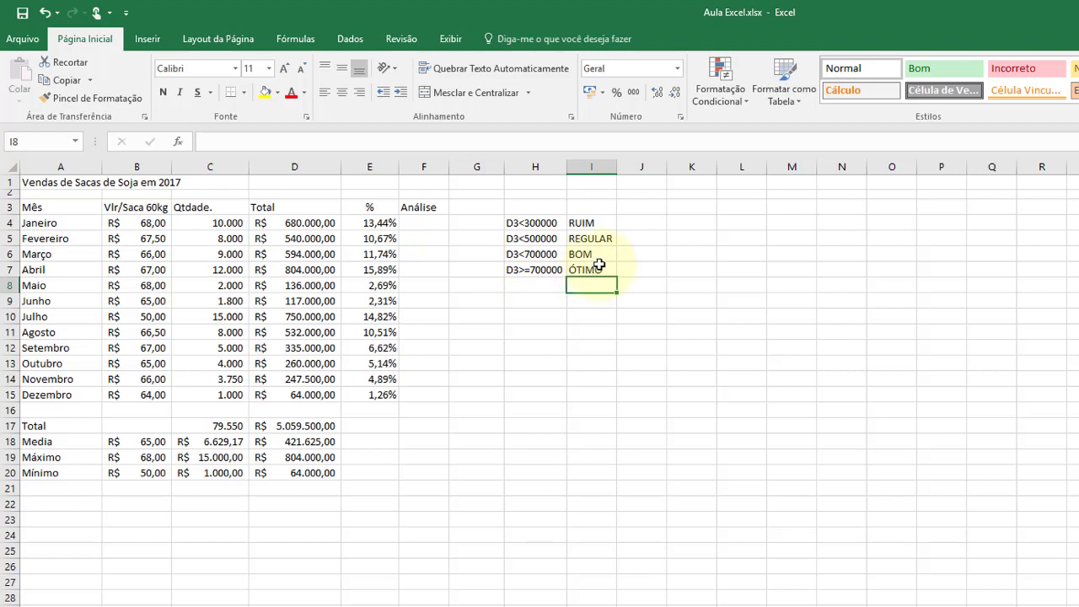
# Start F4's formula with =SE(D4<300000;"RUIM"; testing January's Total
pyautogui.click(424, 223)
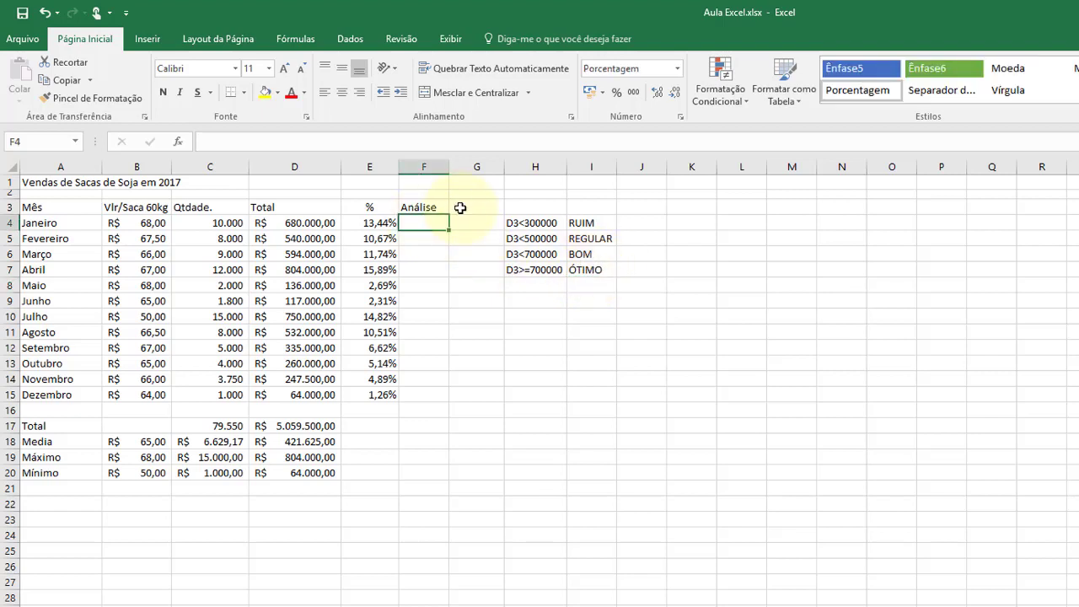
pyautogui.write('=SE')
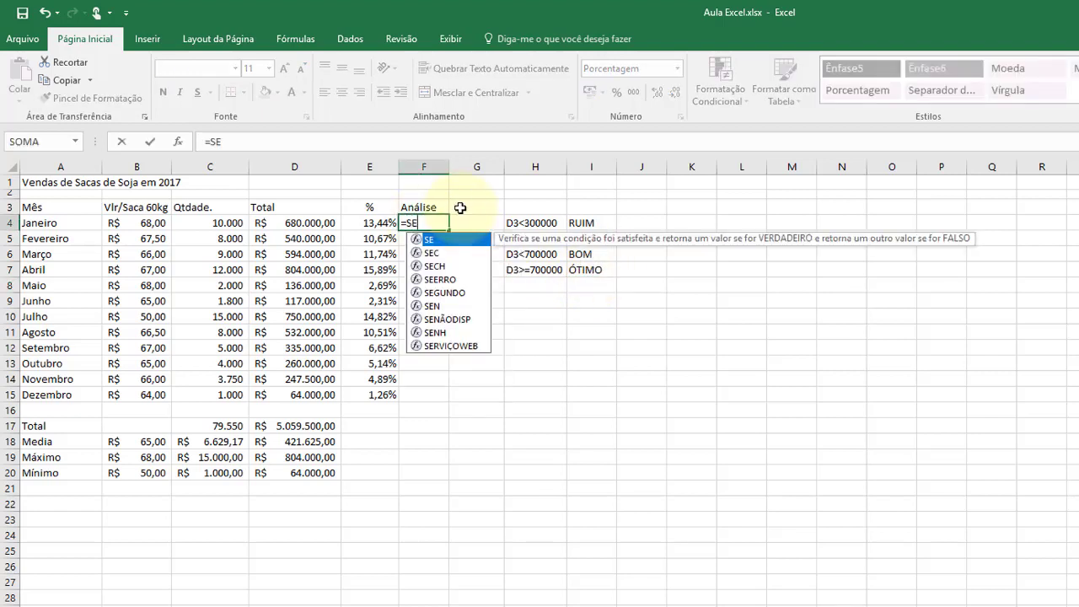
pyautogui.write('(')
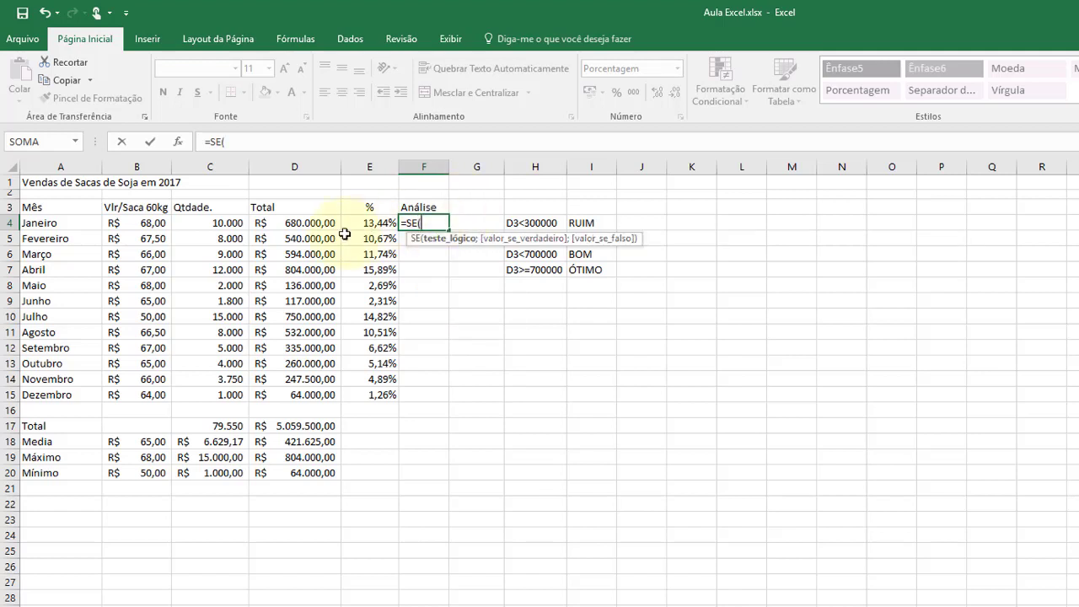
pyautogui.click(285, 222)
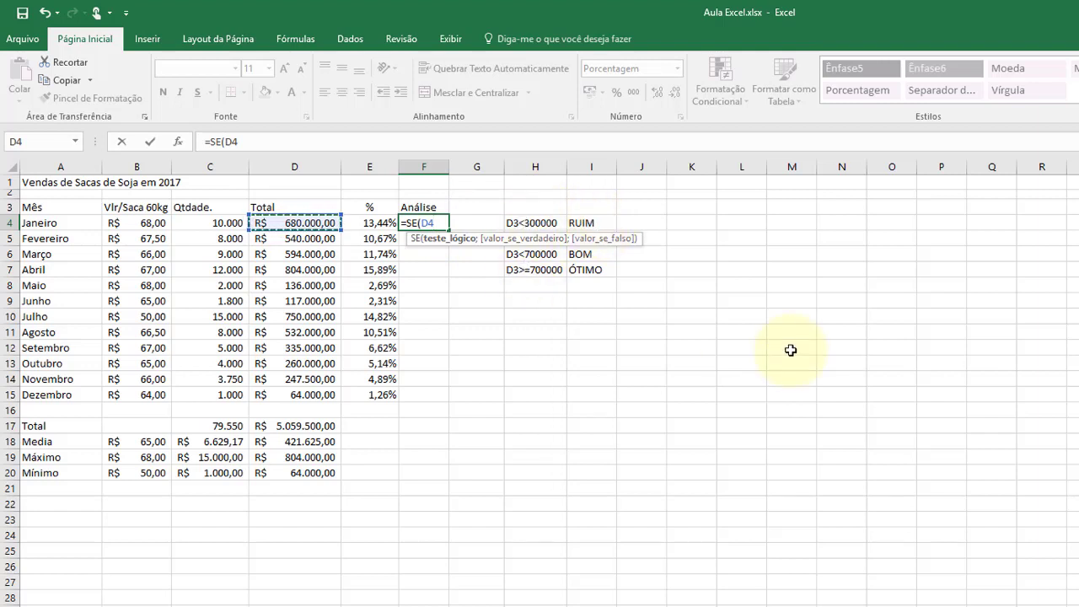
pyautogui.write('<')
pyautogui.write('300')
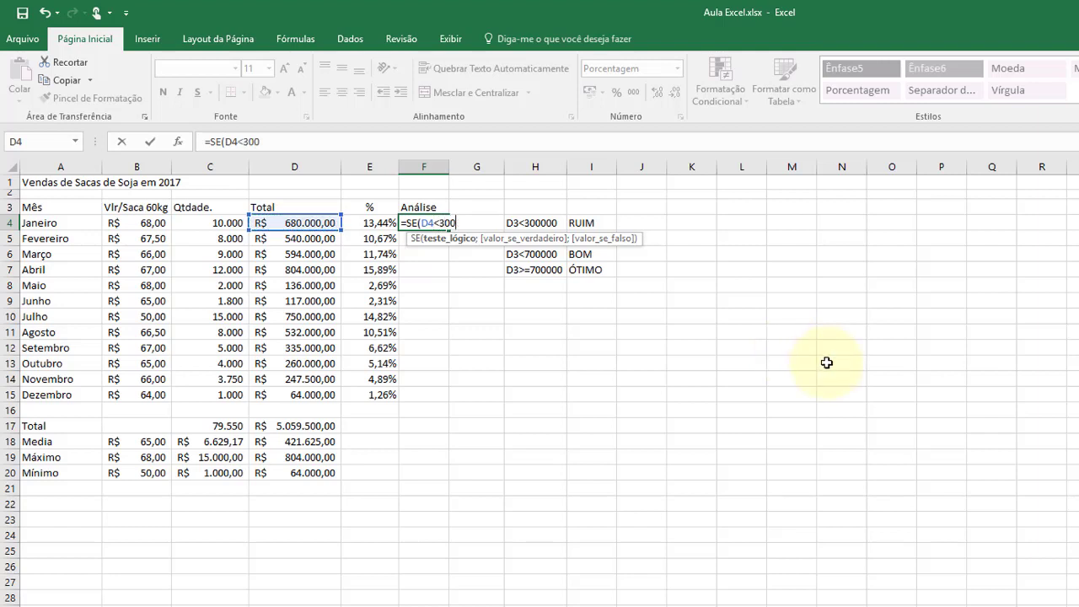
pyautogui.write('000Ç')
pyautogui.press('BackSpace')
pyautogui.write(';"')
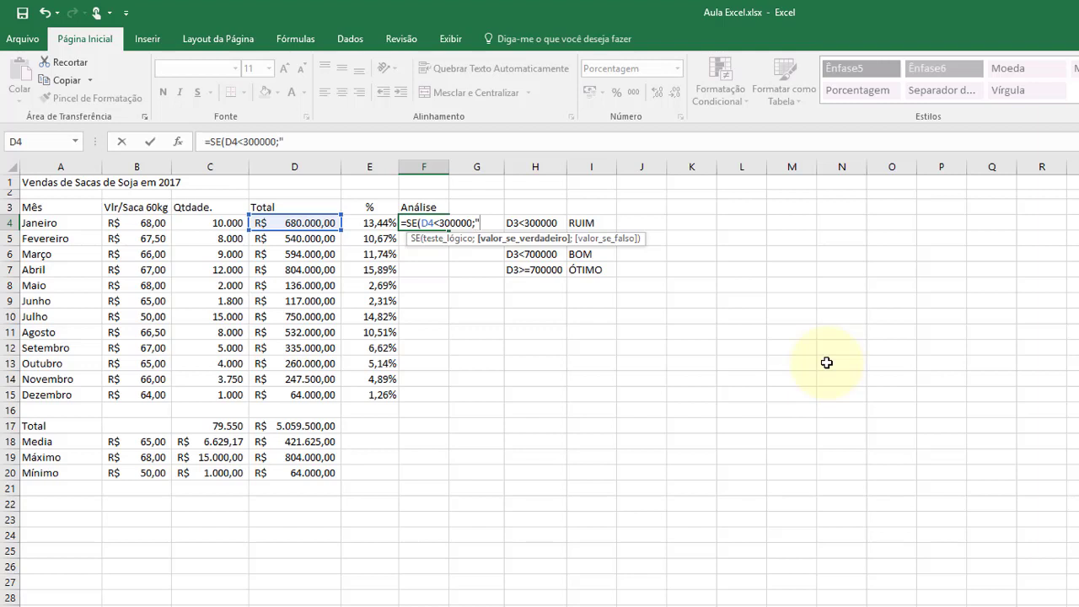
pyautogui.write('RU')
pyautogui.write('IM"')
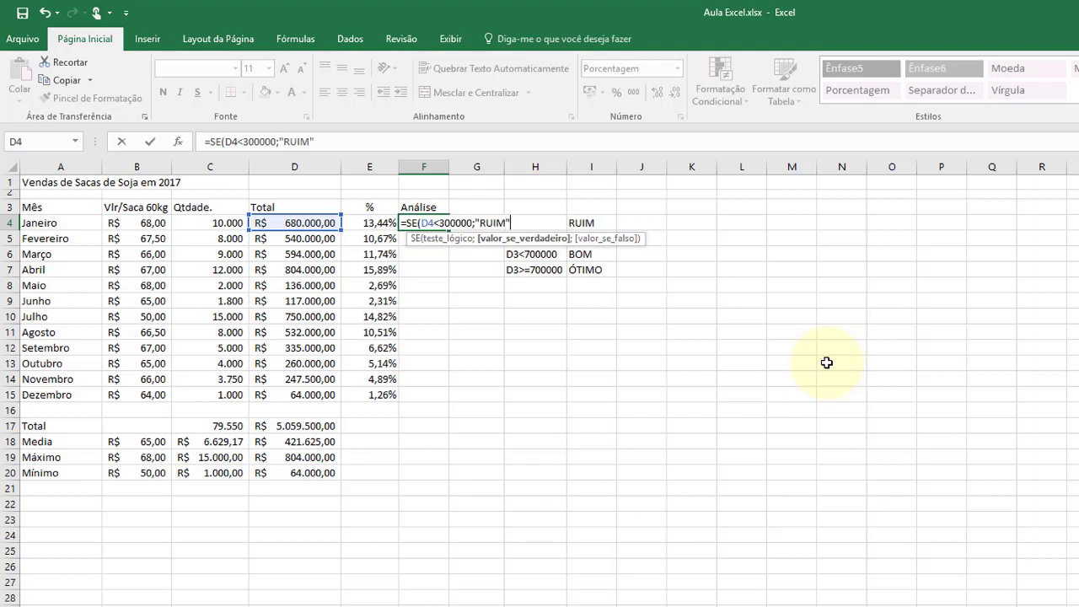
pyautogui.write('Ç')
pyautogui.press('BackSpace')
# Add nested tests D4<500000 for "REGULAR" and D4<700000 for "BOM"
pyautogui.write(';SE')
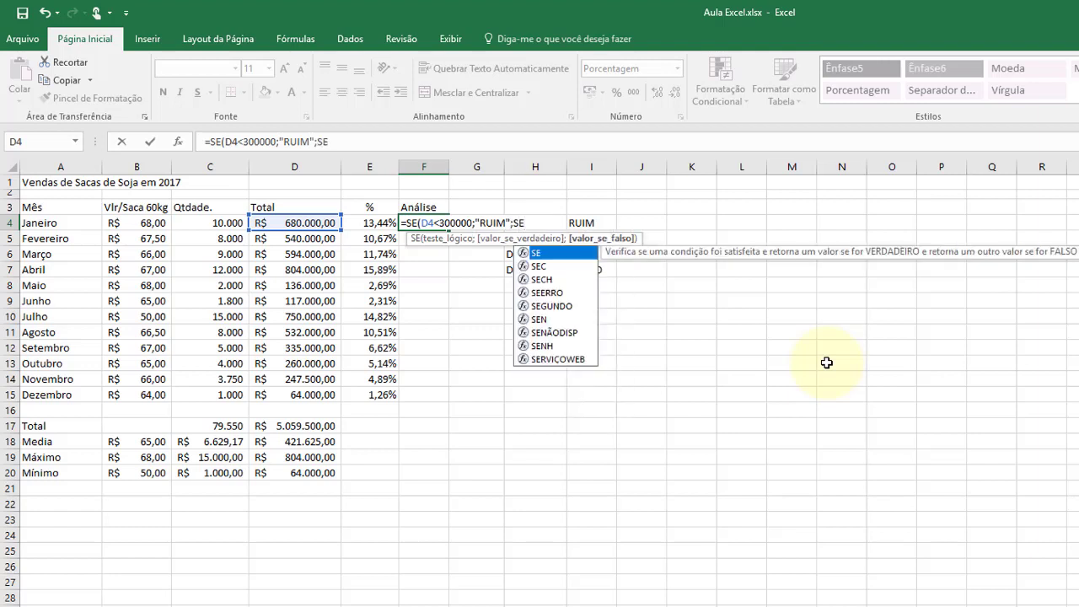
pyautogui.write('(')
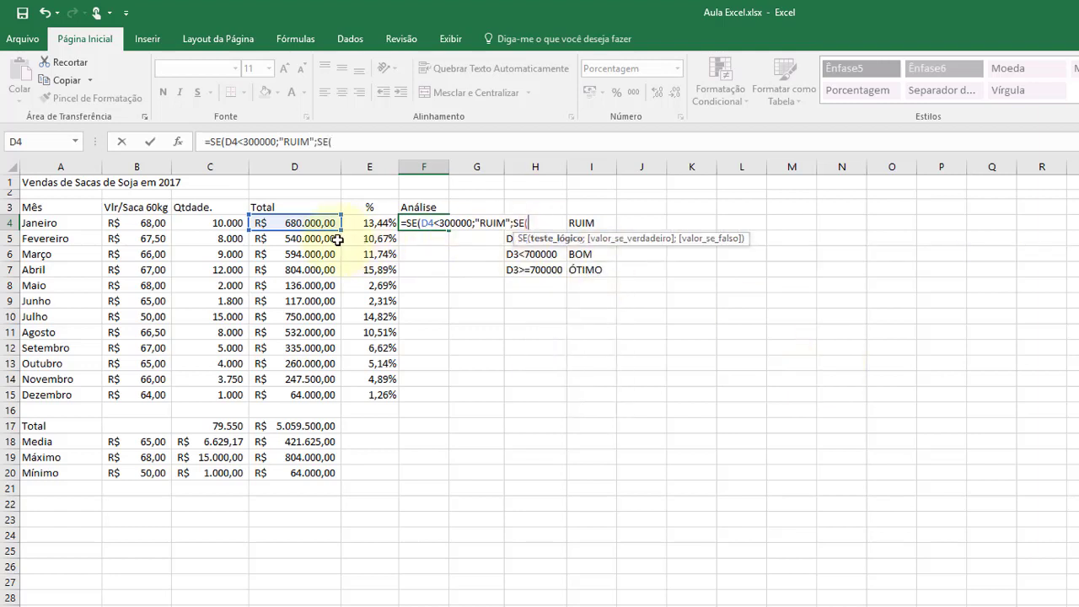
pyautogui.click(310, 223)
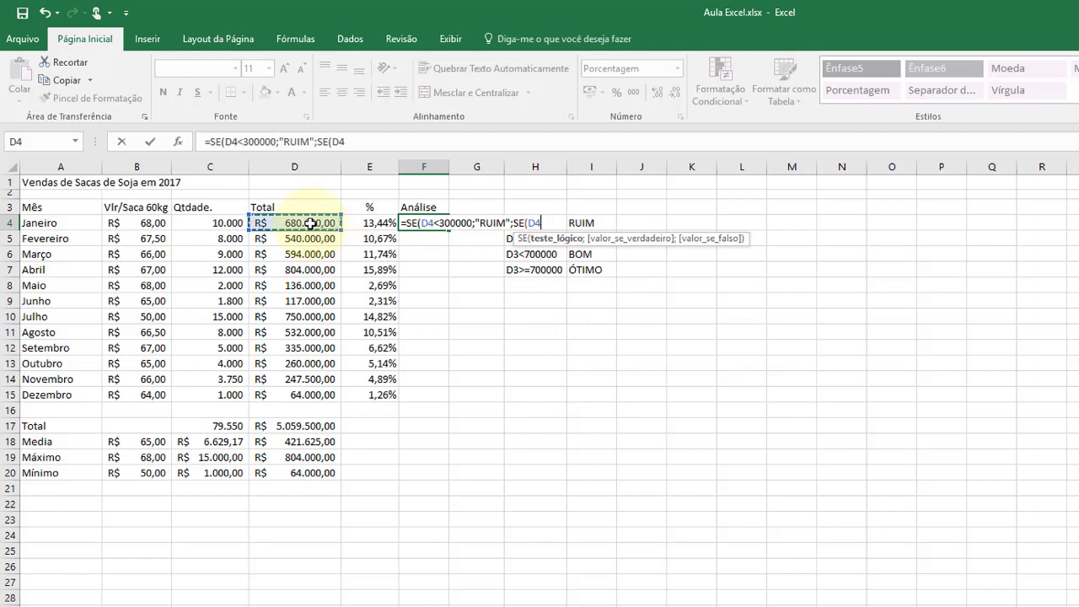
pyautogui.write(',')
pyautogui.press('BackSpace')
pyautogui.write('<4')
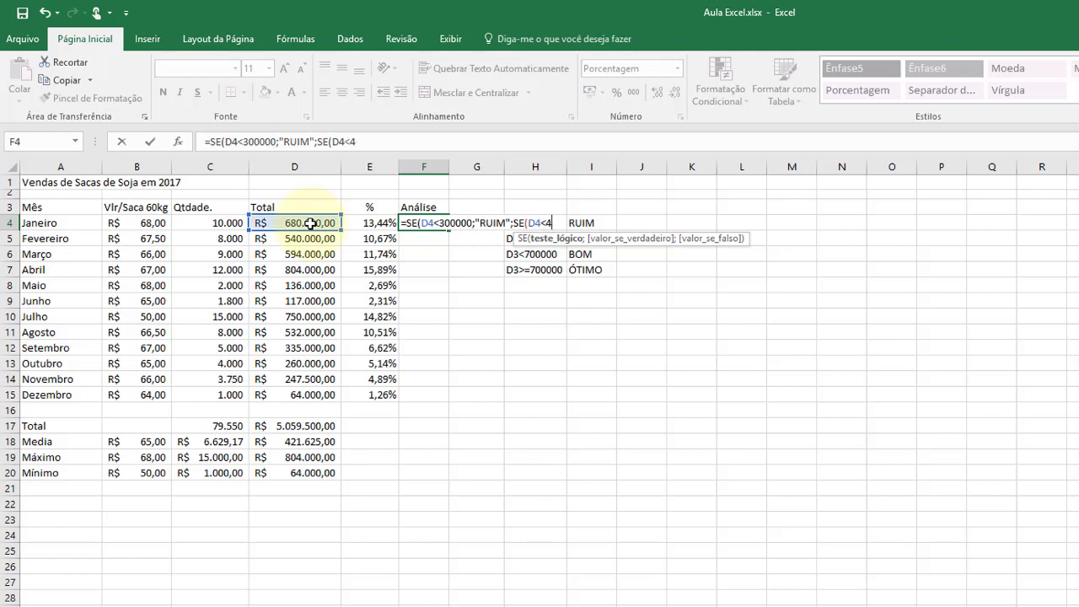
pyautogui.write('0')
pyautogui.press('BackSpace')
pyautogui.press('BackSpace')
pyautogui.write('50')
pyautogui.write('0000')
pyautogui.write(';')
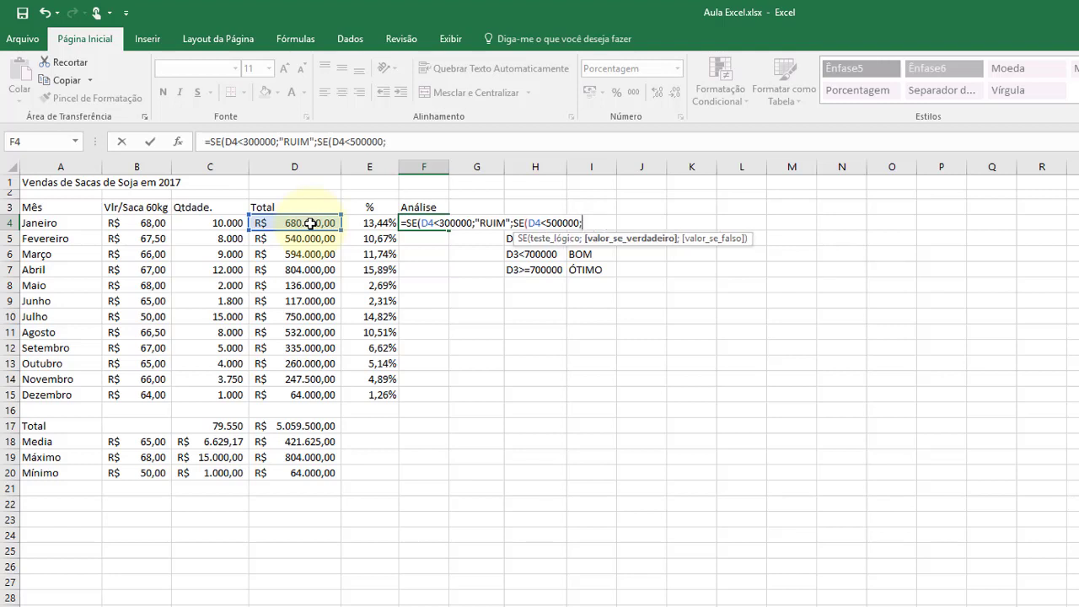
pyautogui.write('"')
pyautogui.write('REGUKLAR')
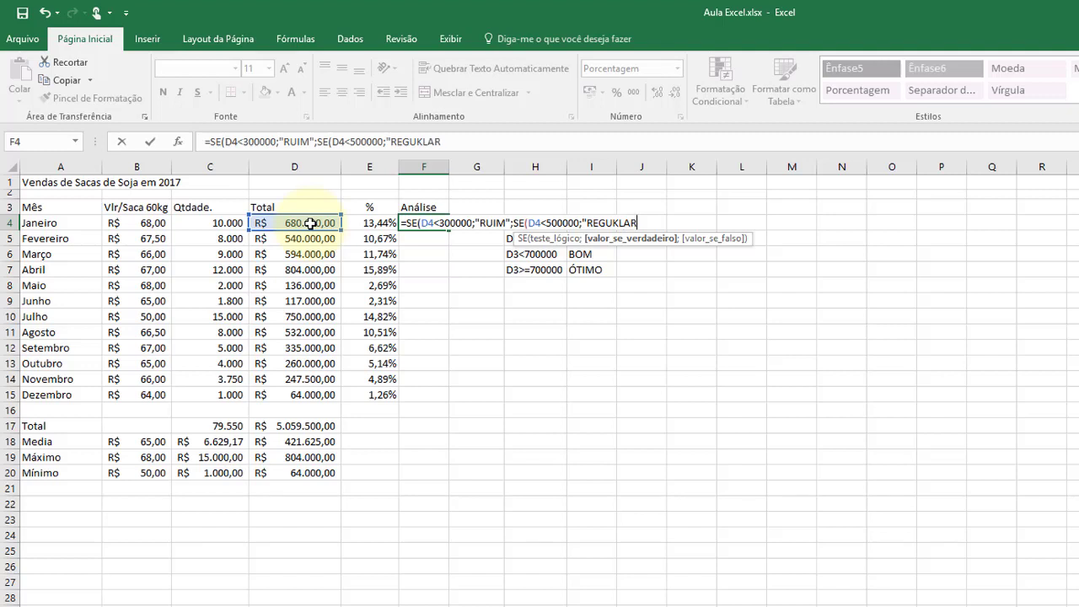
pyautogui.press('BackSpace')
pyautogui.press('BackSpace')
pyautogui.press('BackSpace')
pyautogui.press('BackSpace')
pyautogui.write('LAR')
pyautogui.write('"')
pyautogui.write(';')
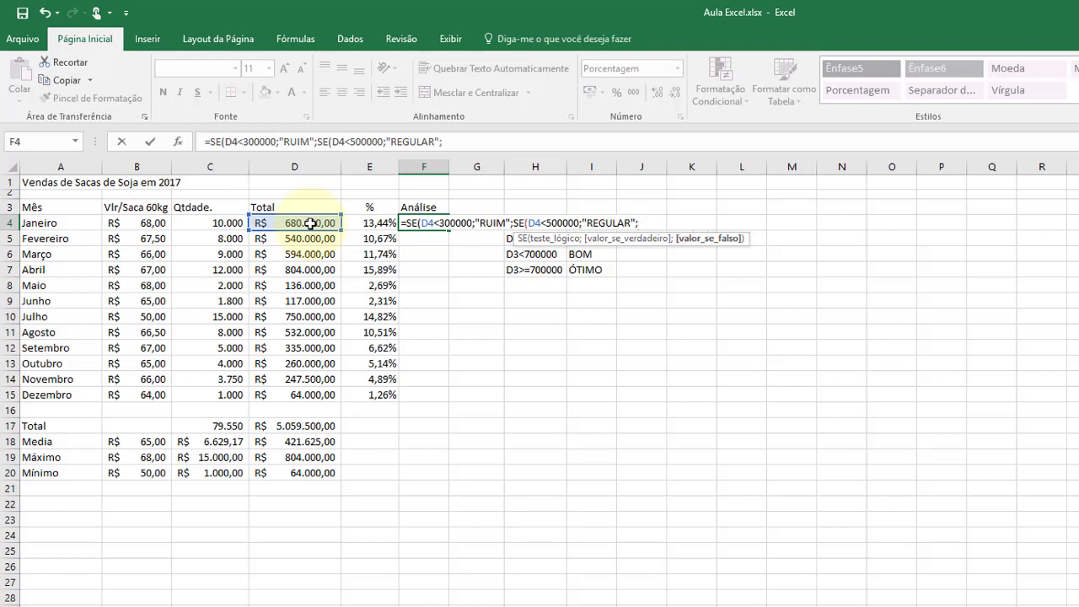
pyautogui.write('SE(')
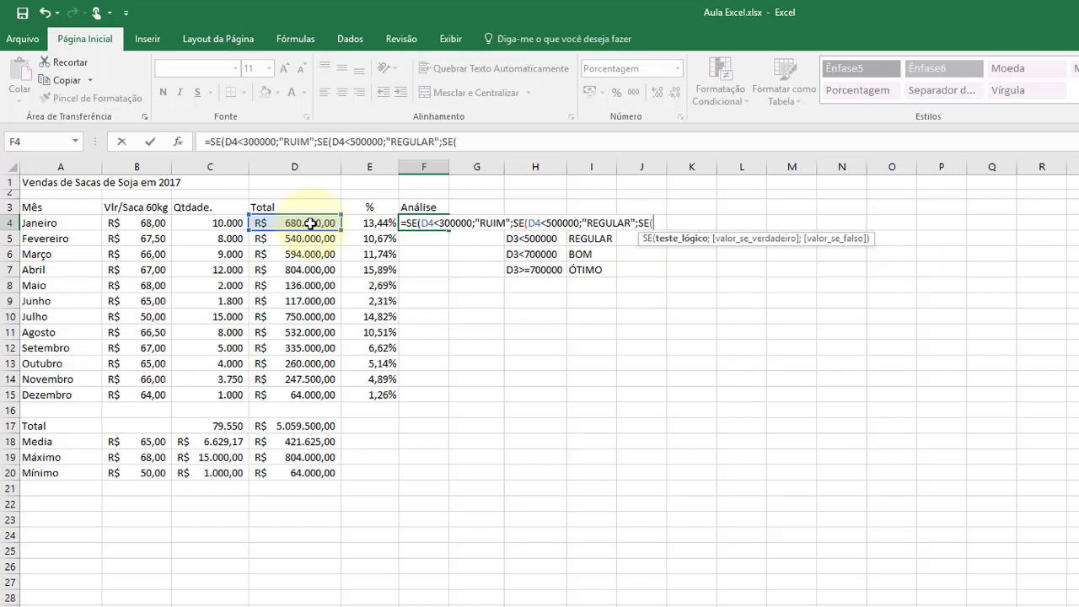
pyautogui.click(289, 222)
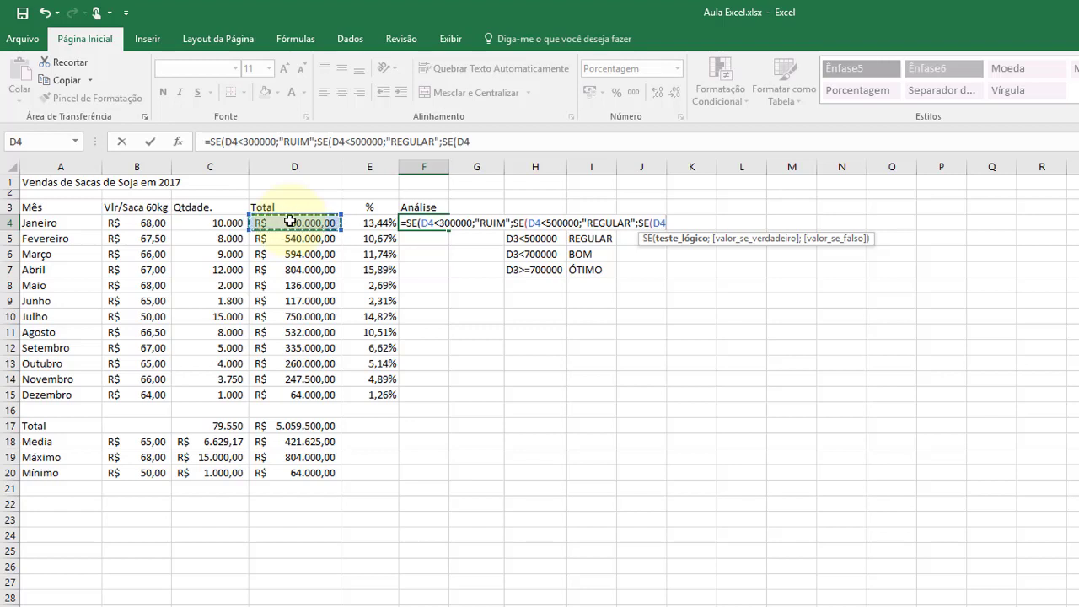
pyautogui.write('<')
pyautogui.write('70000')
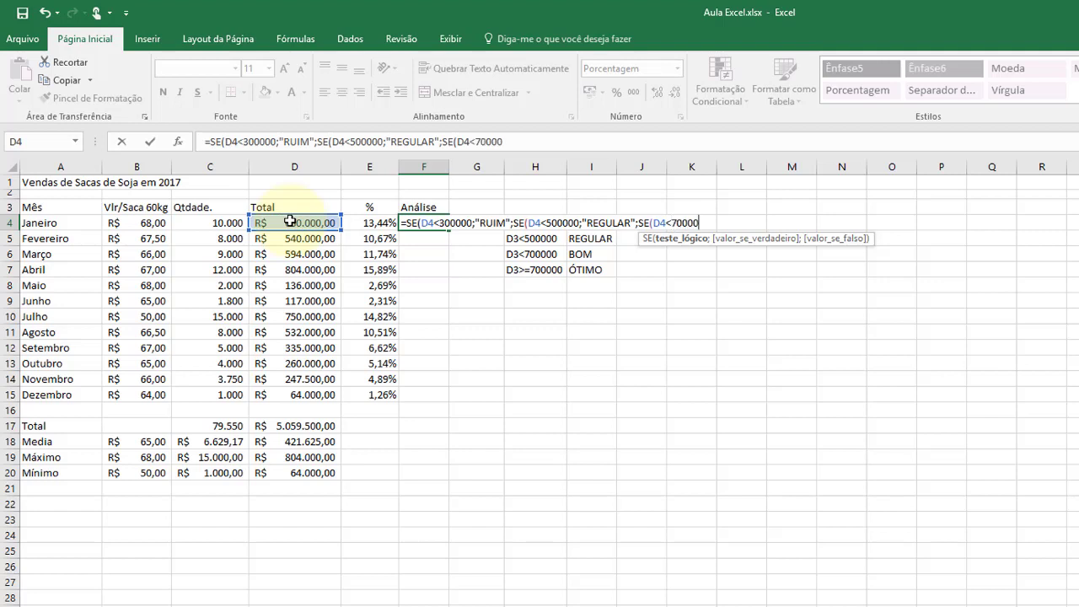
pyautogui.write('0;')
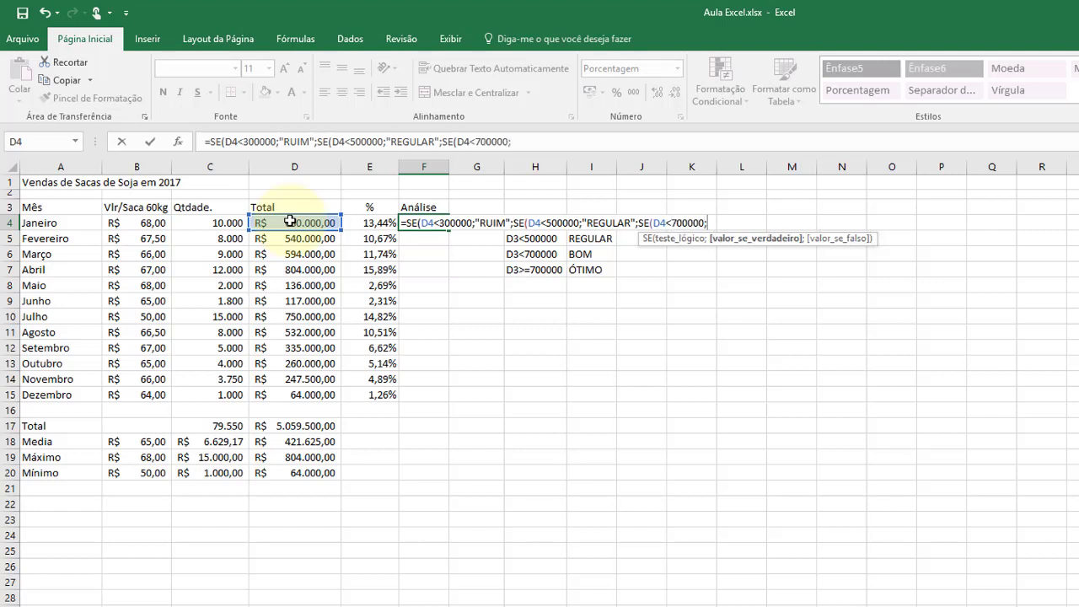
pyautogui.write('"B')
pyautogui.write('OM"')
pyautogui.write(';')
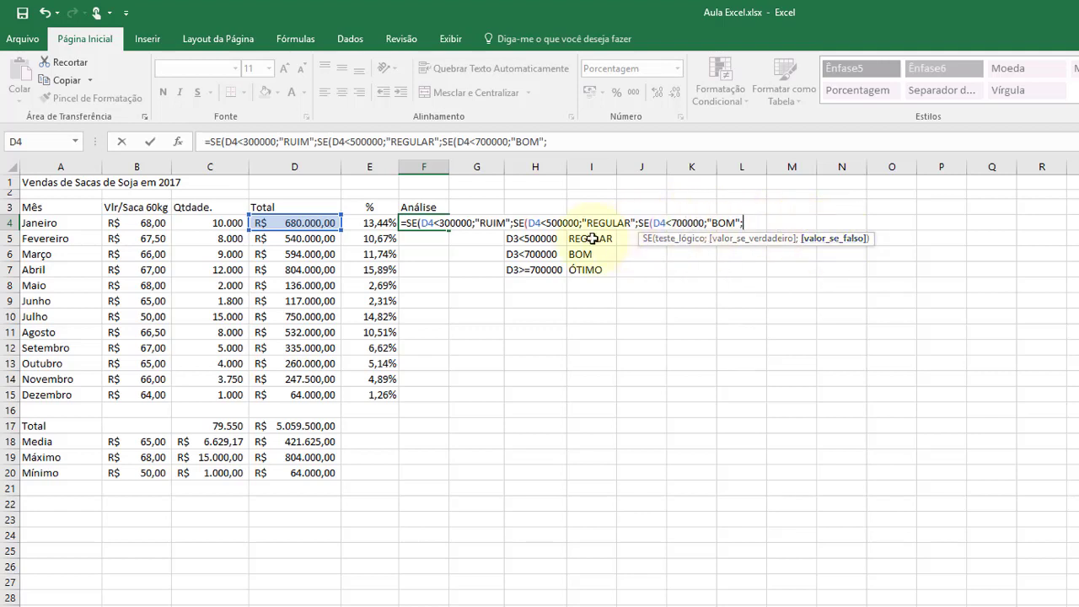
# End F4 with SE(D4>=700000;"ÓTIMO"), close all parentheses and commit, showing BOM
pyautogui.write('SE')
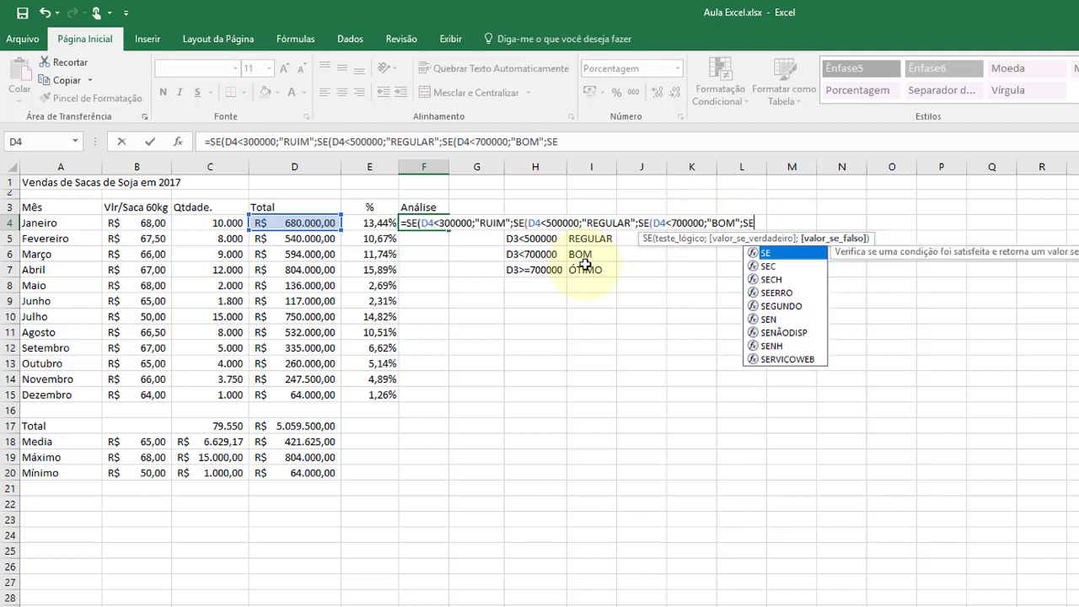
pyautogui.write('(')
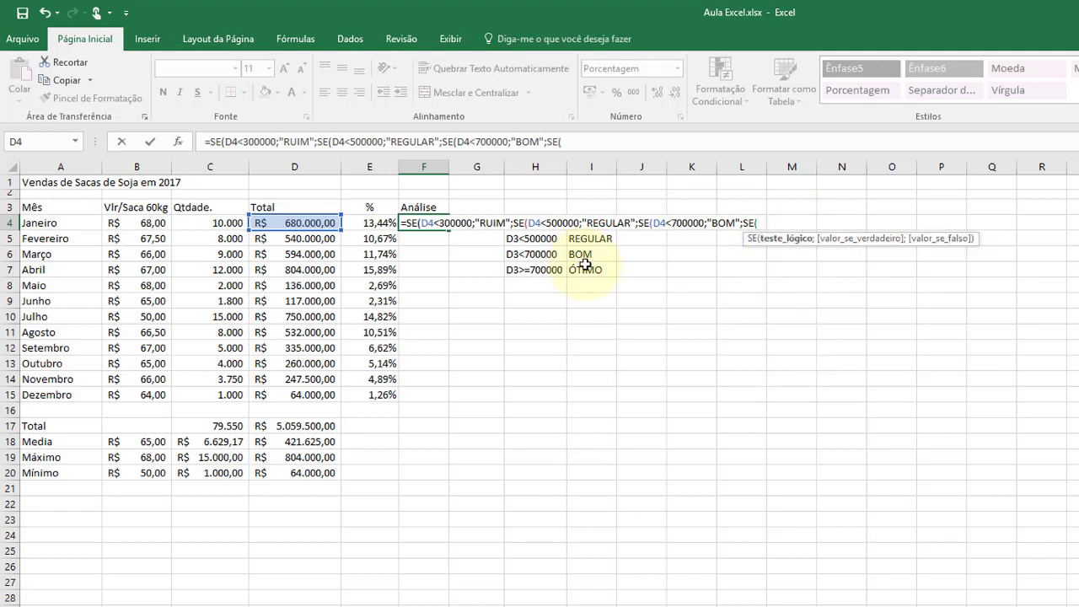
pyautogui.click(309, 224)
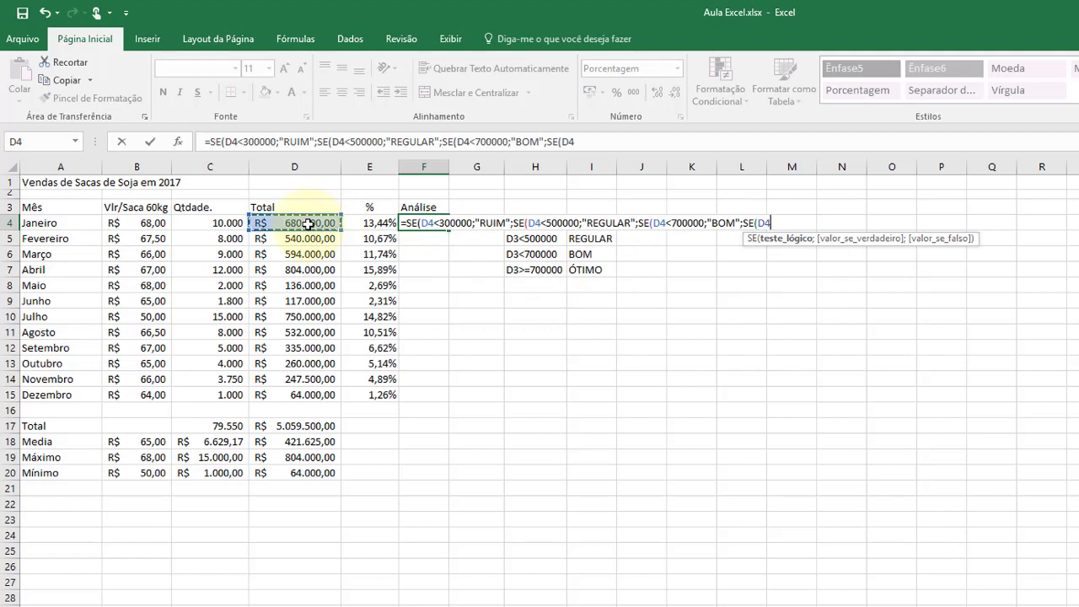
pyautogui.write('>')
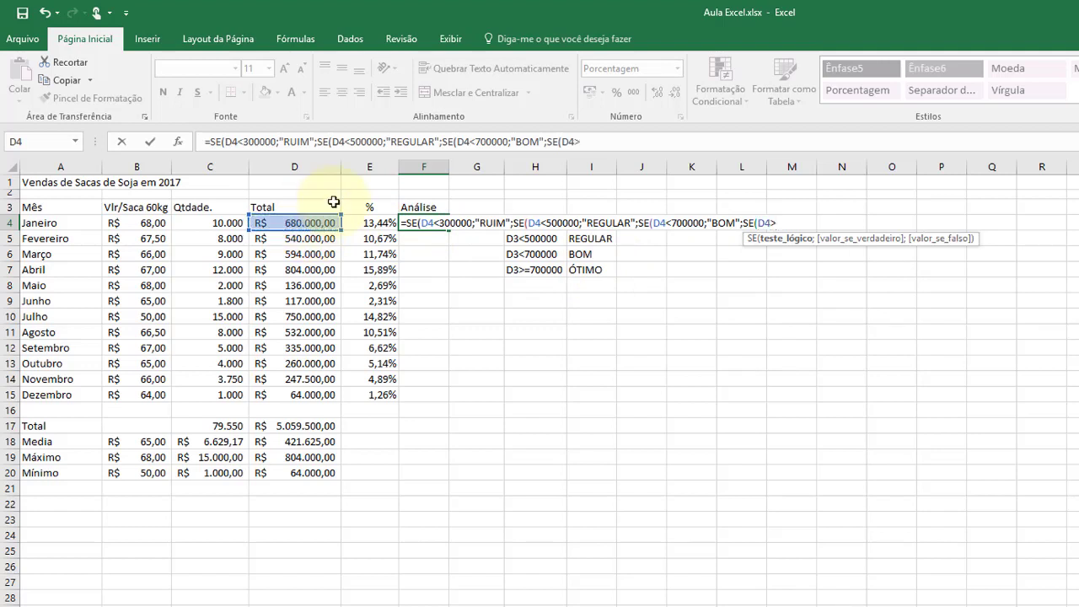
pyautogui.write('=7')
pyautogui.write('00000')
pyautogui.write(';"')
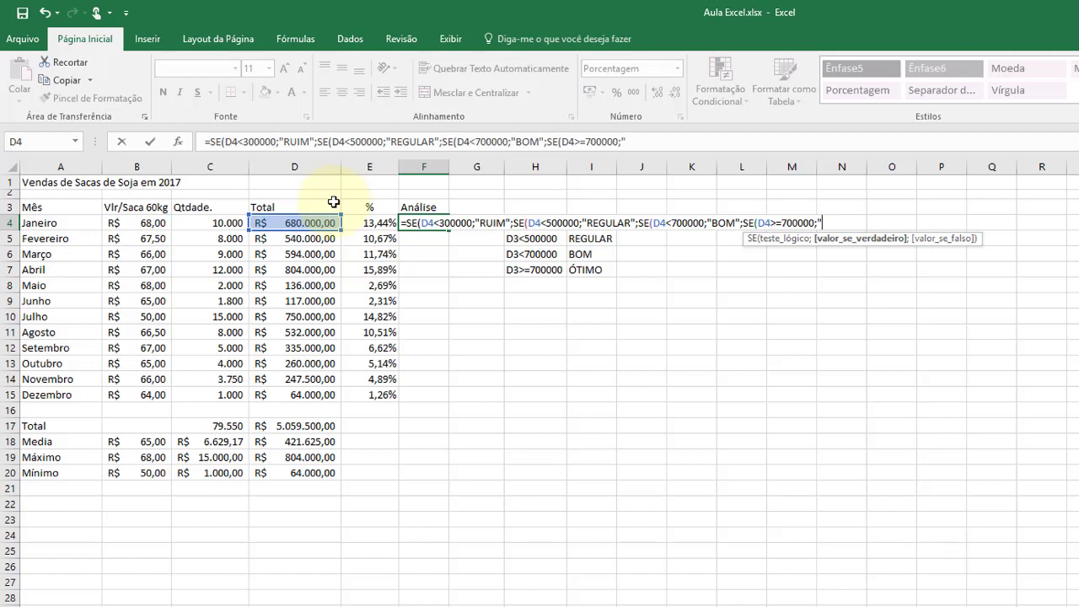
pyautogui.write('ÓTIMO')
pyautogui.write('"')
pyautogui.write(')')
pyautogui.write(')))')
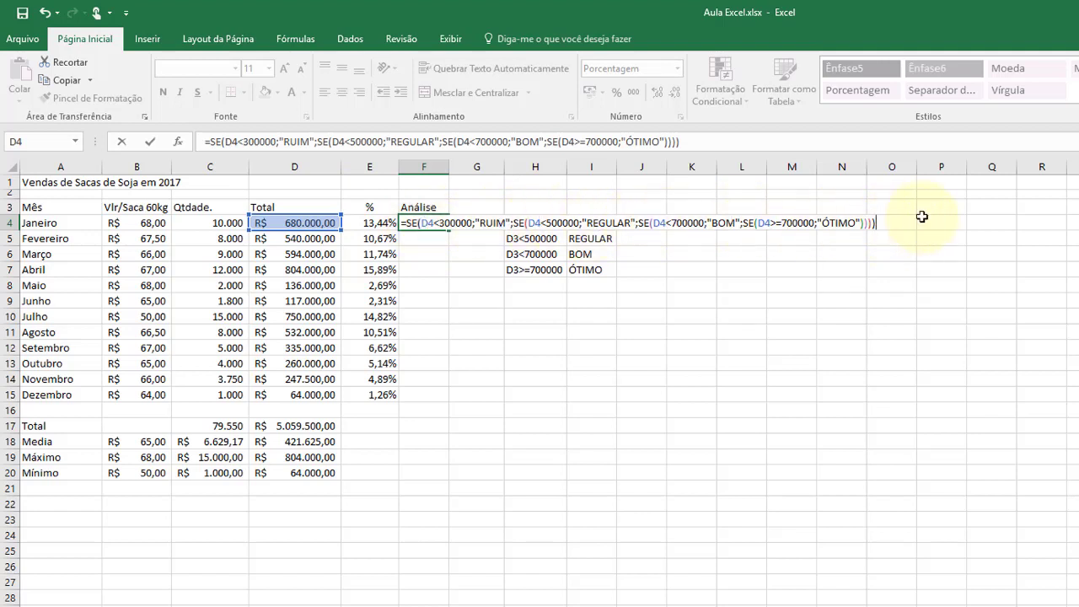
pyautogui.press('Return')
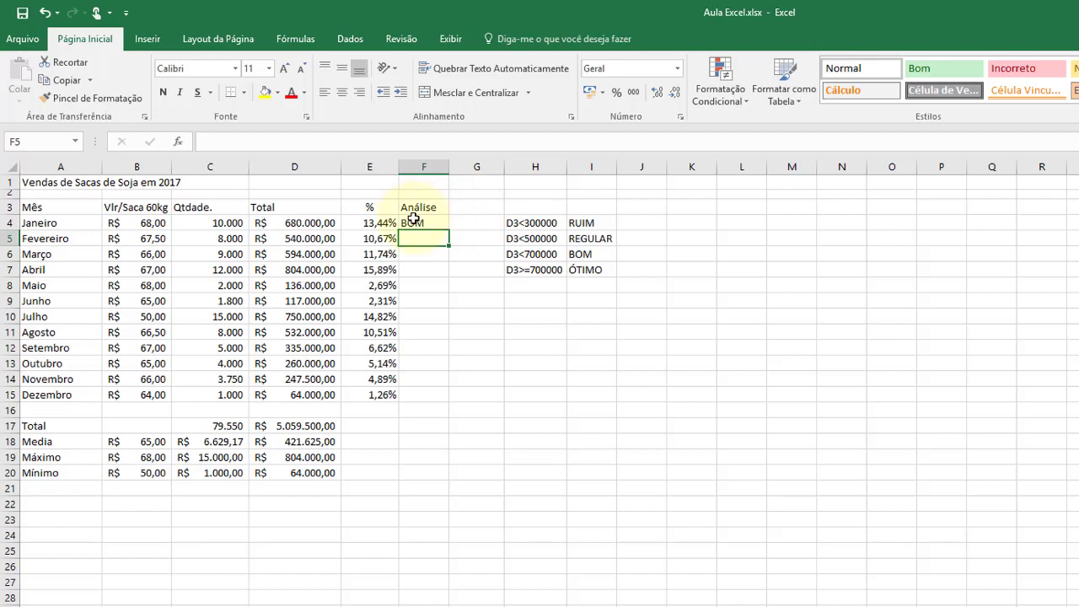
# Fill F4's rating formula down to F15 so Janeiro through Dezembro are rated
pyautogui.click(437, 222)
pyautogui.moveTo(451, 234); pyautogui.dragTo(448, 403)
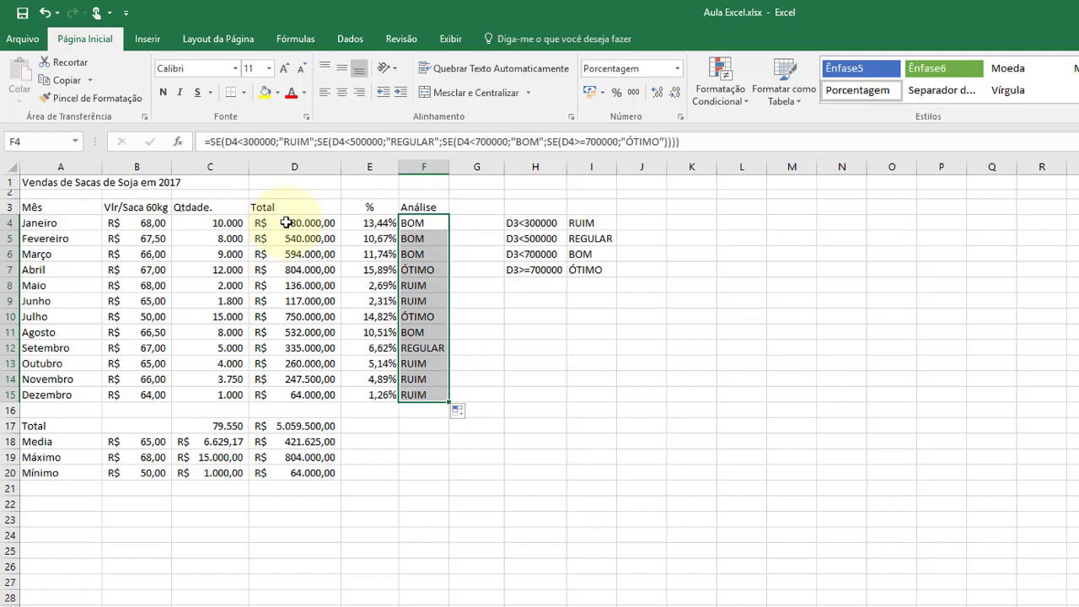
pyautogui.click(472, 270)
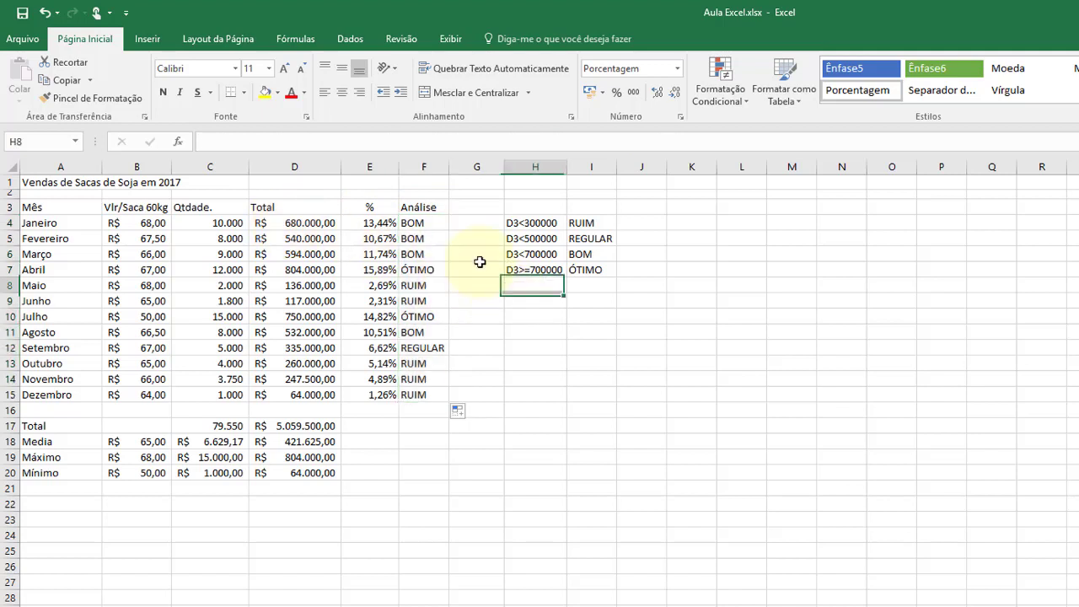
pyautogui.click(429, 224)
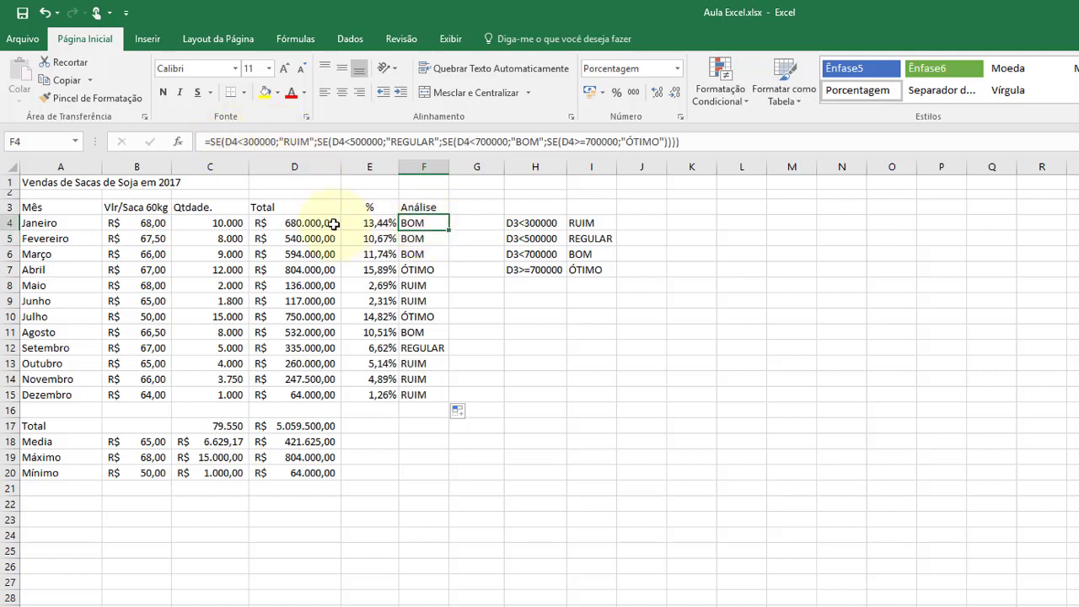
pyautogui.click(422, 287)
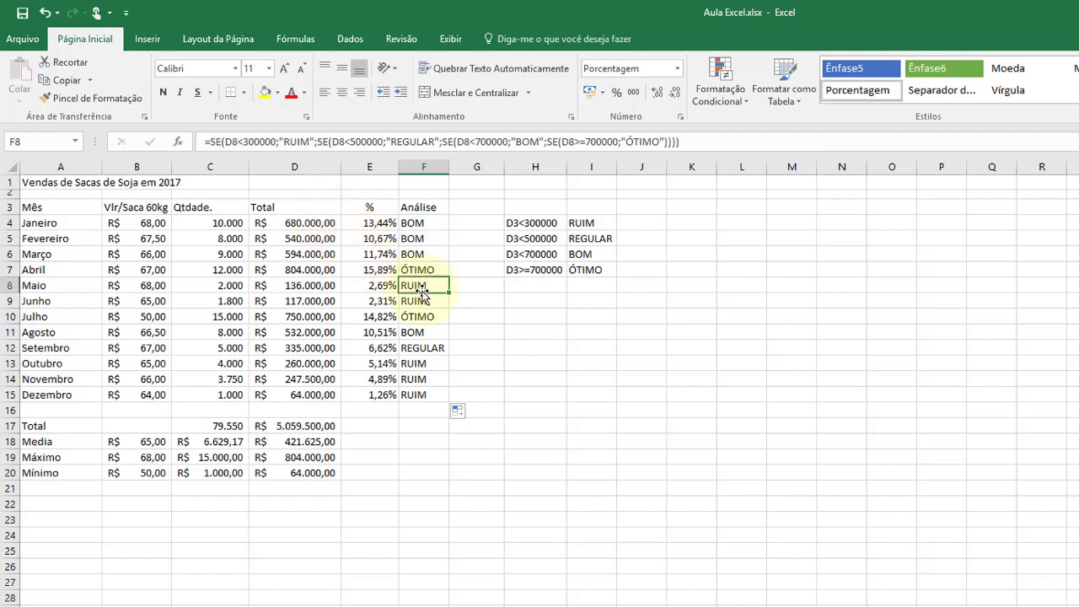
pyautogui.click(426, 300)
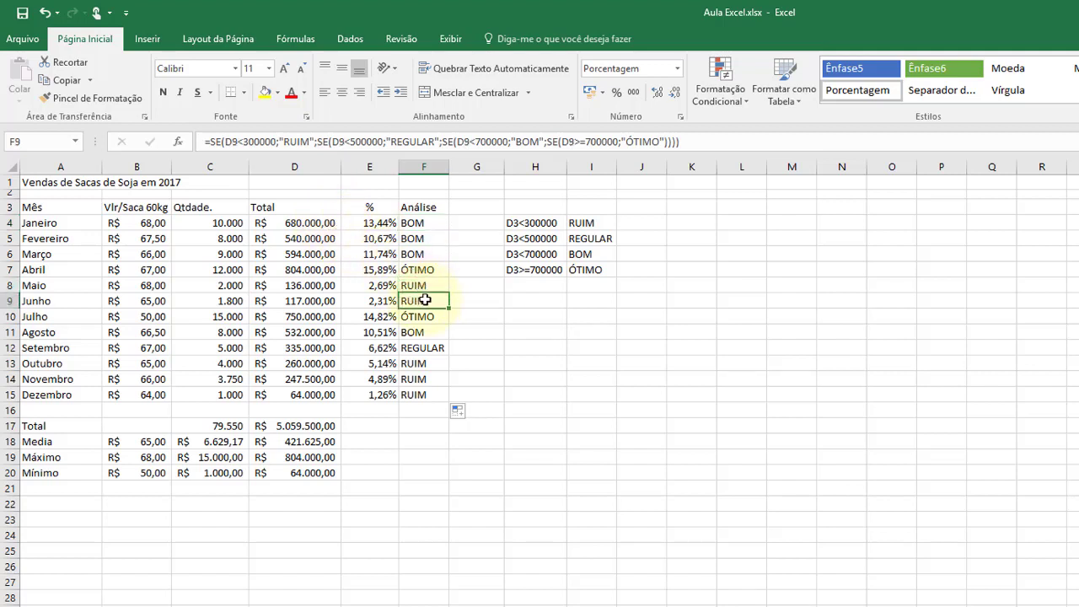
pyautogui.click(416, 364)
pyautogui.click(417, 380)
pyautogui.click(419, 395)
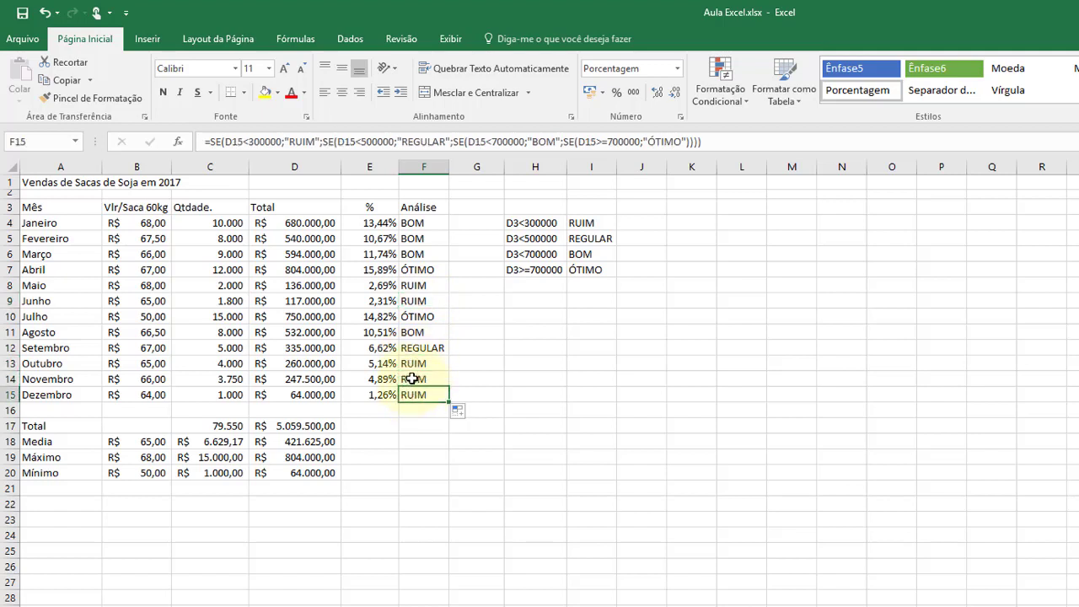
pyautogui.click(412, 380)
pyautogui.click(413, 363)
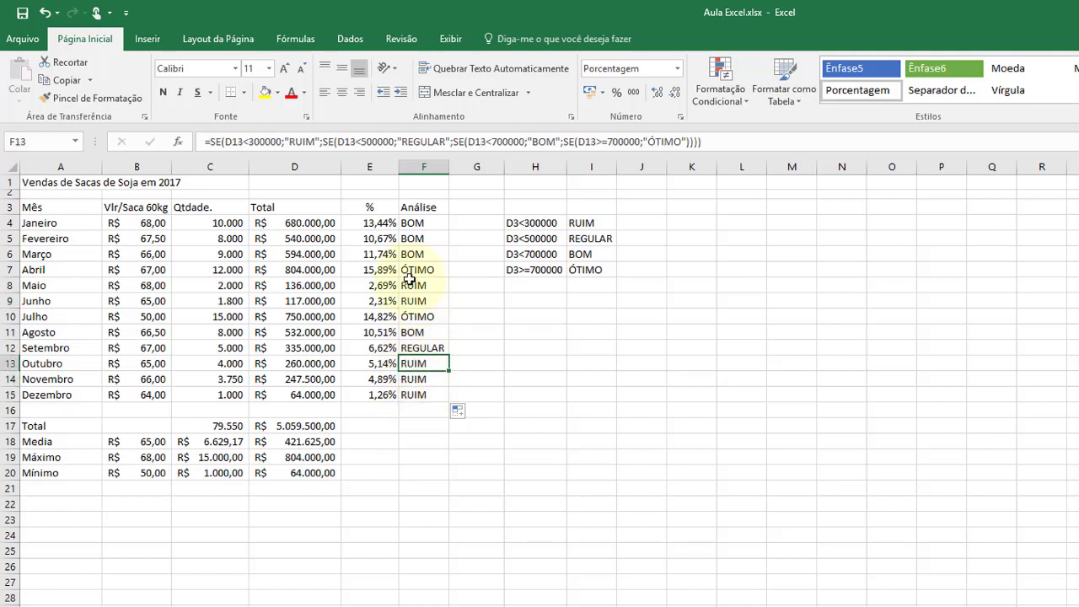
pyautogui.click(408, 228)
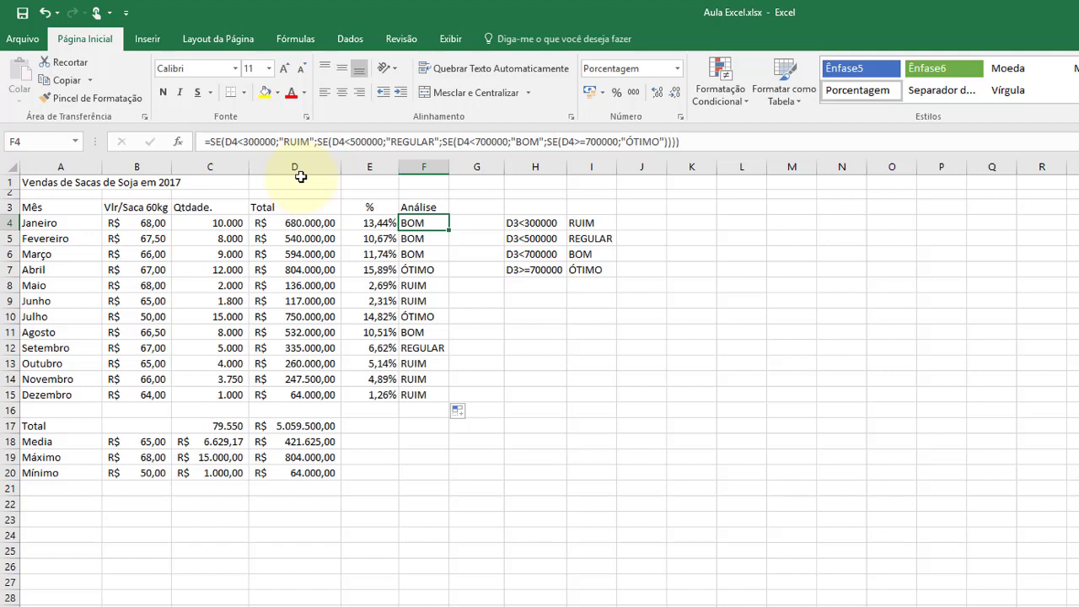
pyautogui.click(540, 222)
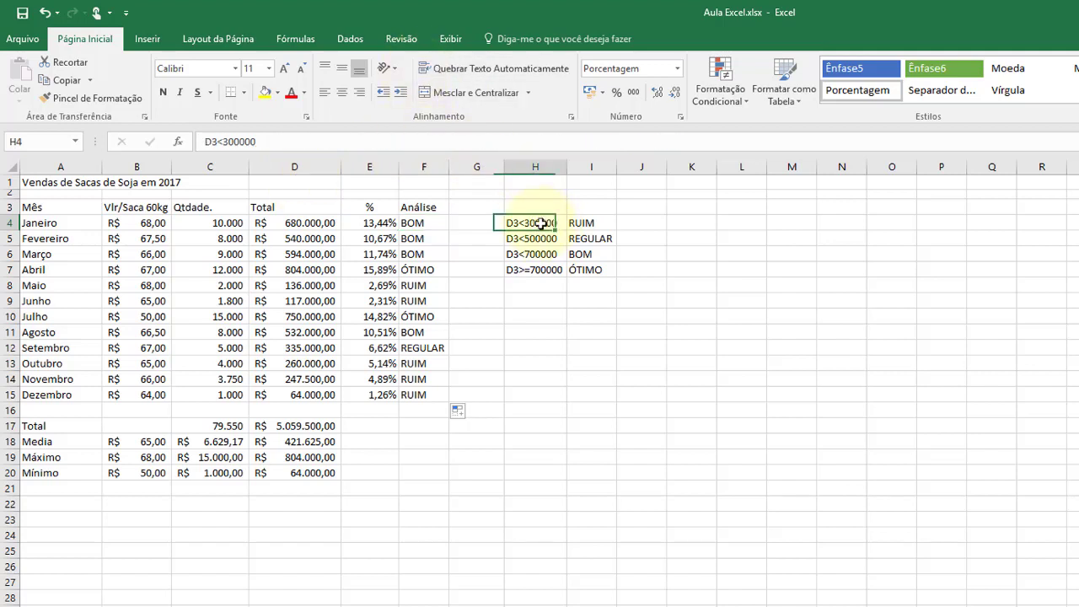
pyautogui.moveTo(541, 222); pyautogui.dragTo(582, 270)
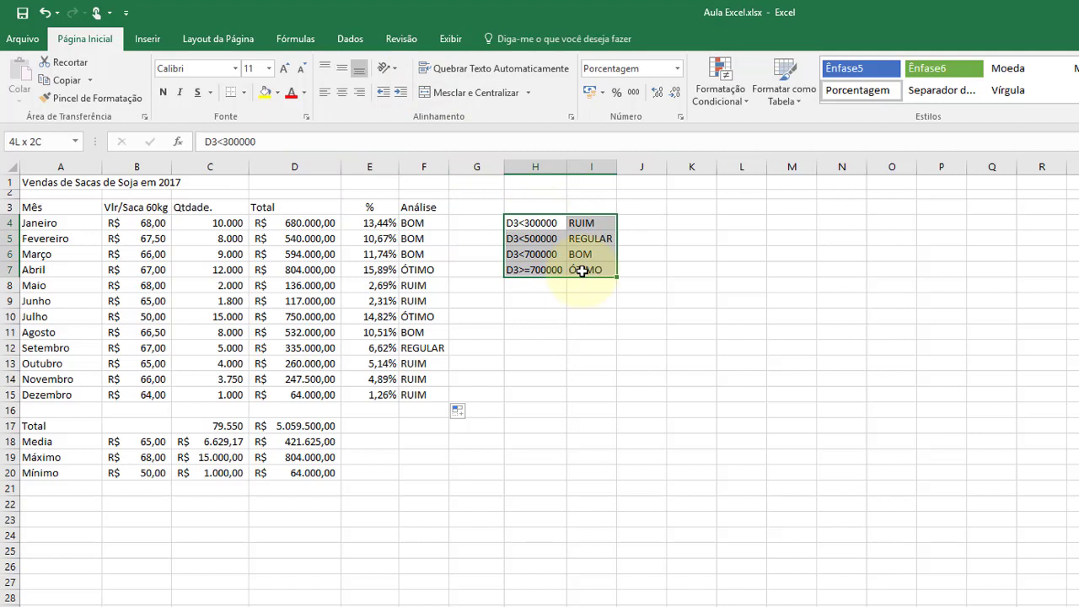
pyautogui.click(369, 236)
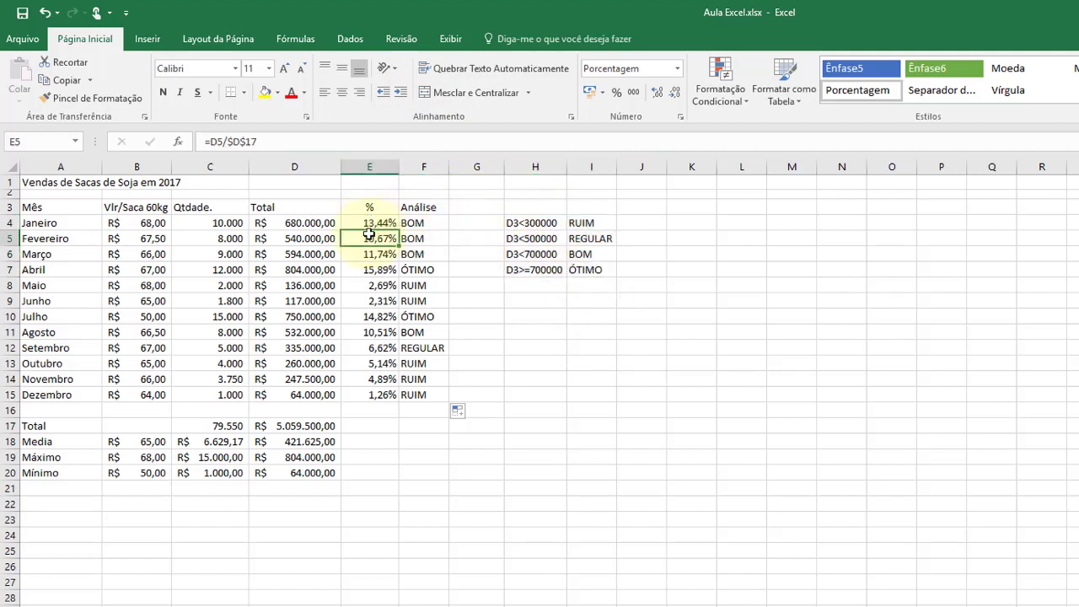
pyautogui.click(369, 223)
pyautogui.click(375, 239)
pyautogui.click(377, 253)
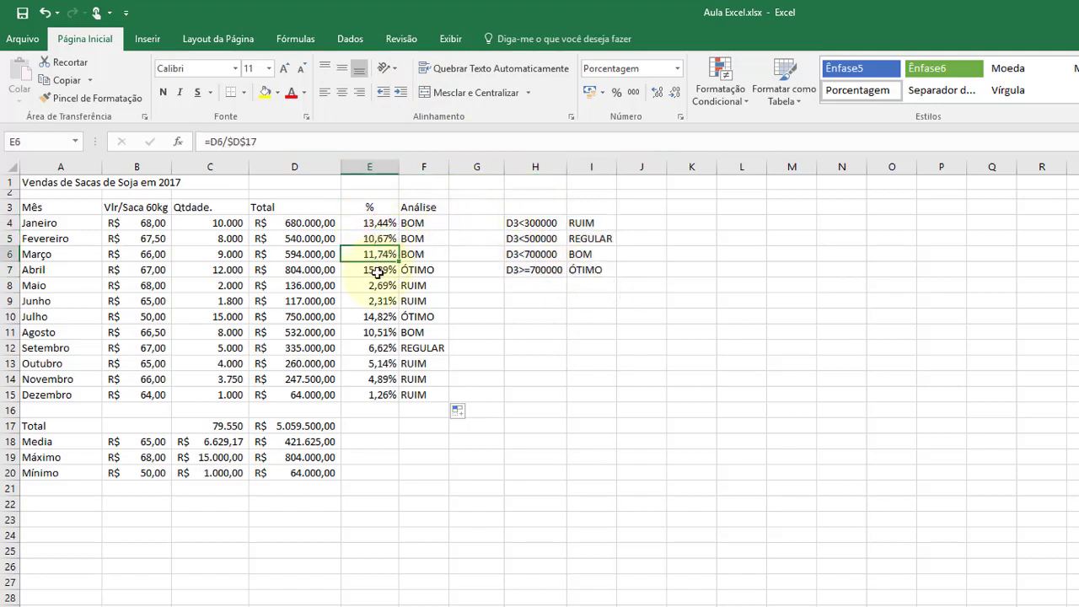
pyautogui.click(378, 270)
pyautogui.click(378, 285)
pyautogui.click(378, 301)
pyautogui.click(380, 317)
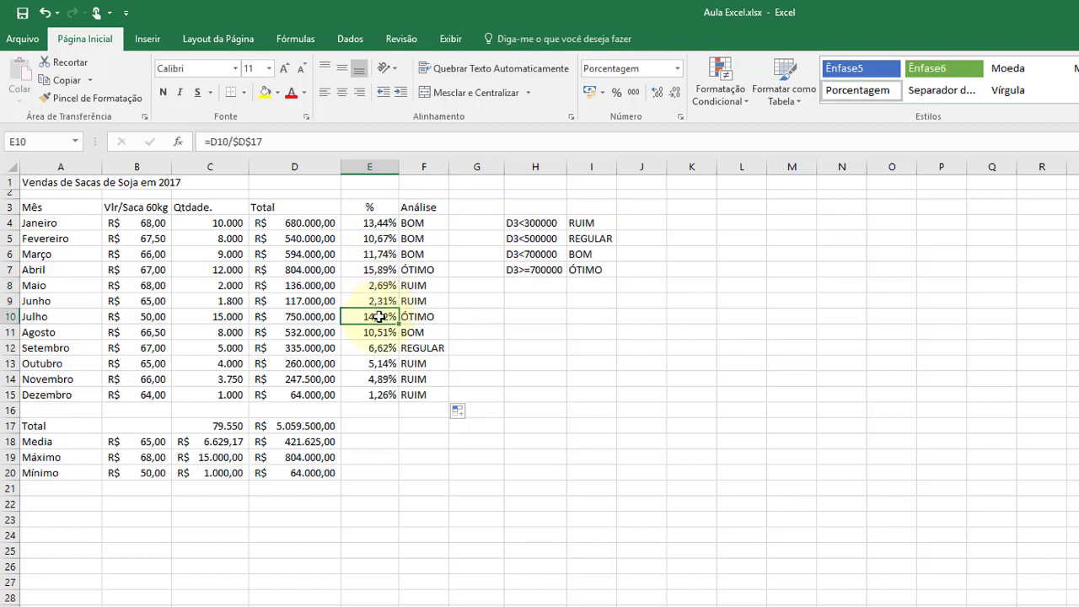
pyautogui.click(379, 332)
pyautogui.click(379, 348)
pyautogui.click(379, 364)
pyautogui.click(381, 379)
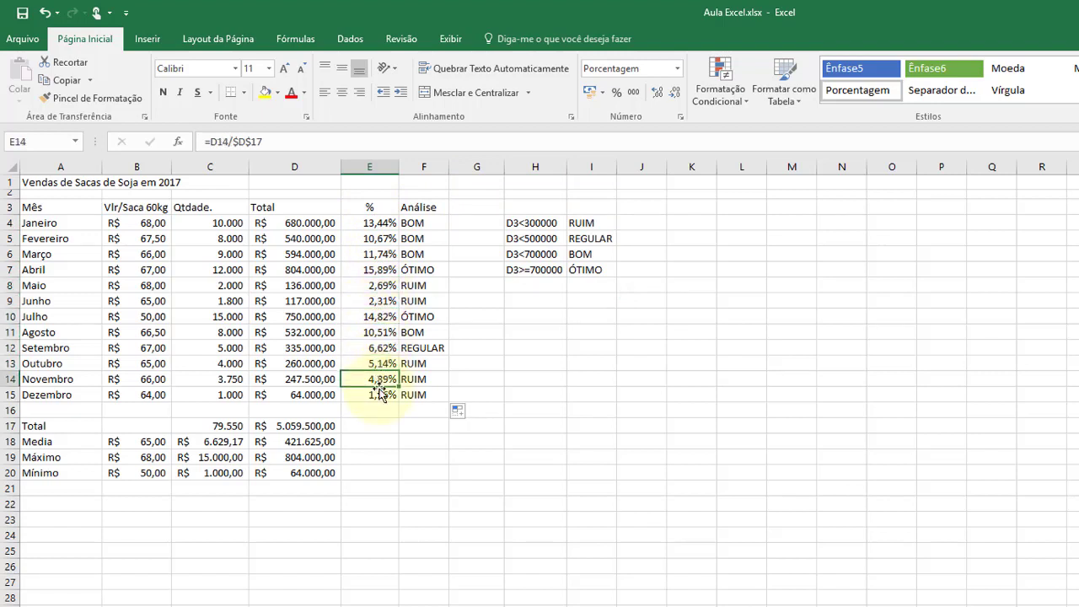
pyautogui.click(380, 394)
pyautogui.click(380, 364)
pyautogui.click(381, 347)
pyautogui.click(381, 332)
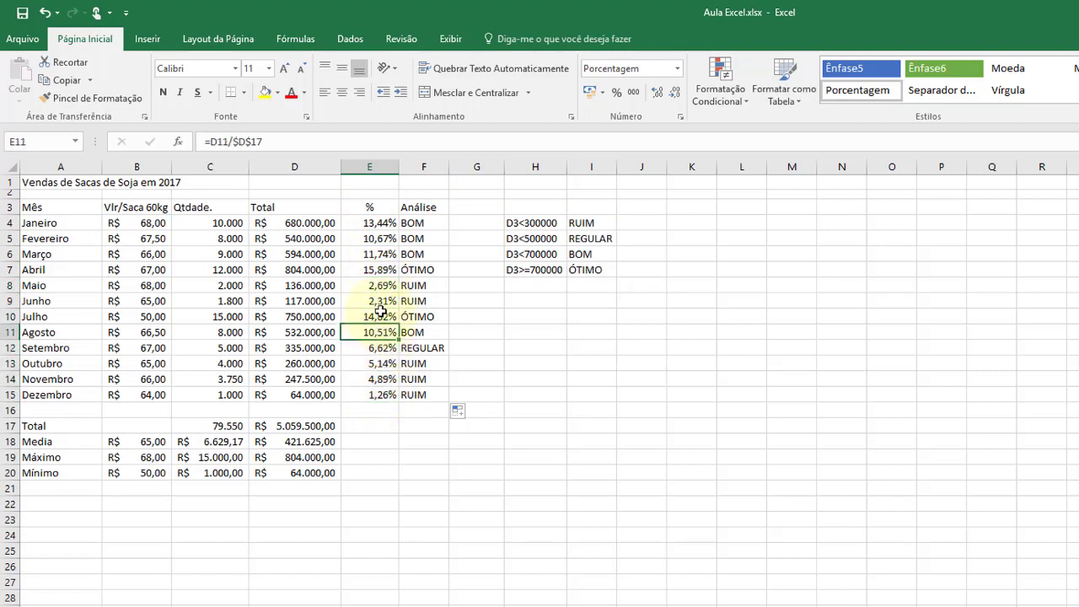
pyautogui.click(380, 316)
pyautogui.click(381, 301)
pyautogui.click(380, 285)
pyautogui.click(381, 270)
pyautogui.click(380, 254)
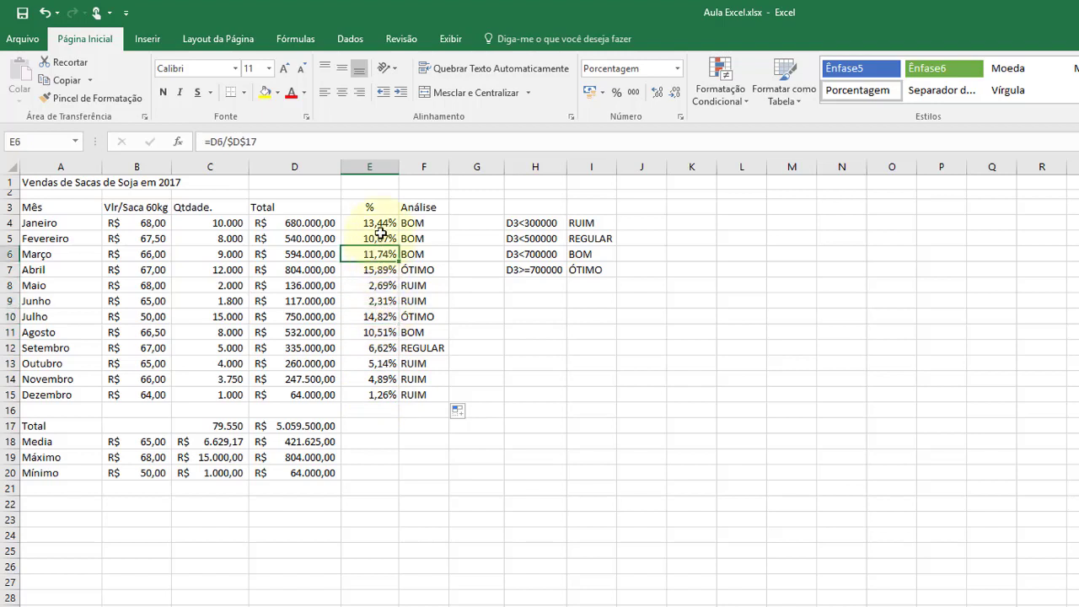
pyautogui.click(380, 239)
pyautogui.click(380, 223)
pyautogui.click(380, 238)
pyautogui.click(380, 270)
pyautogui.click(381, 301)
pyautogui.click(381, 332)
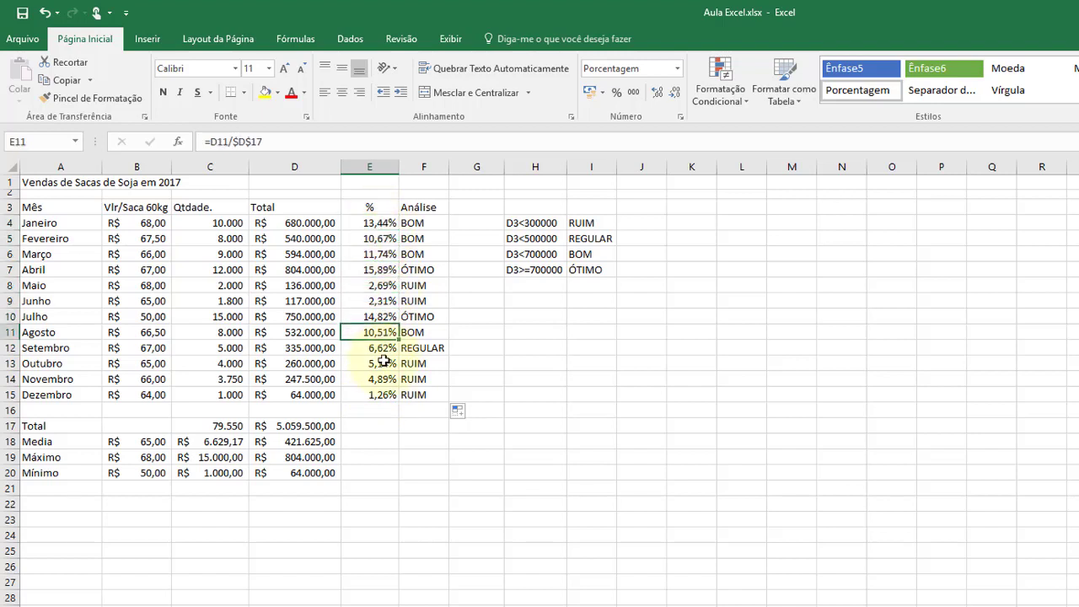
pyautogui.click(384, 363)
pyautogui.click(380, 394)
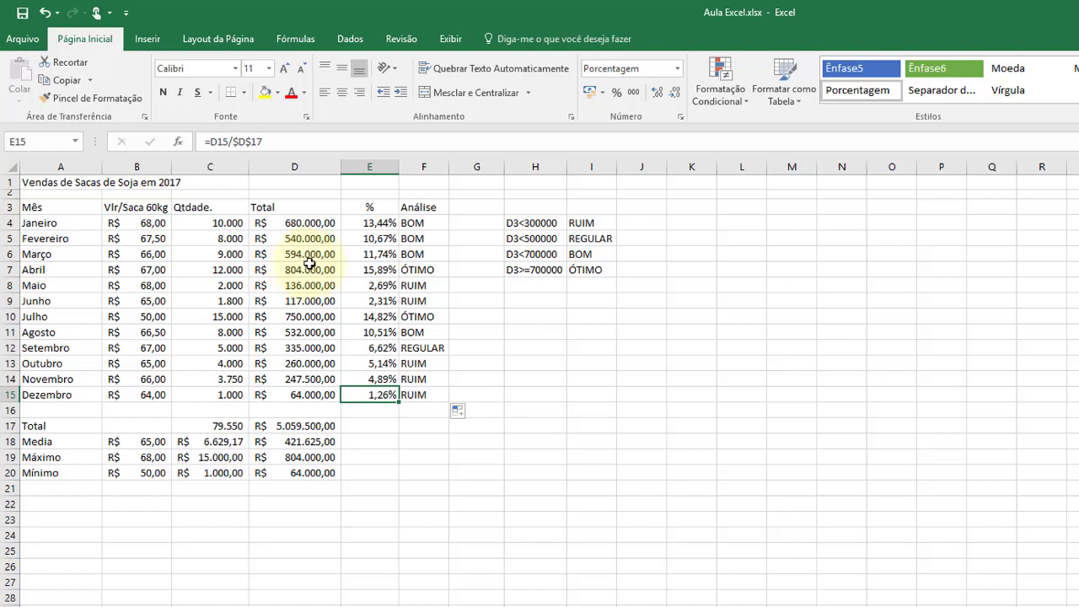
pyautogui.click(368, 228)
pyautogui.click(417, 224)
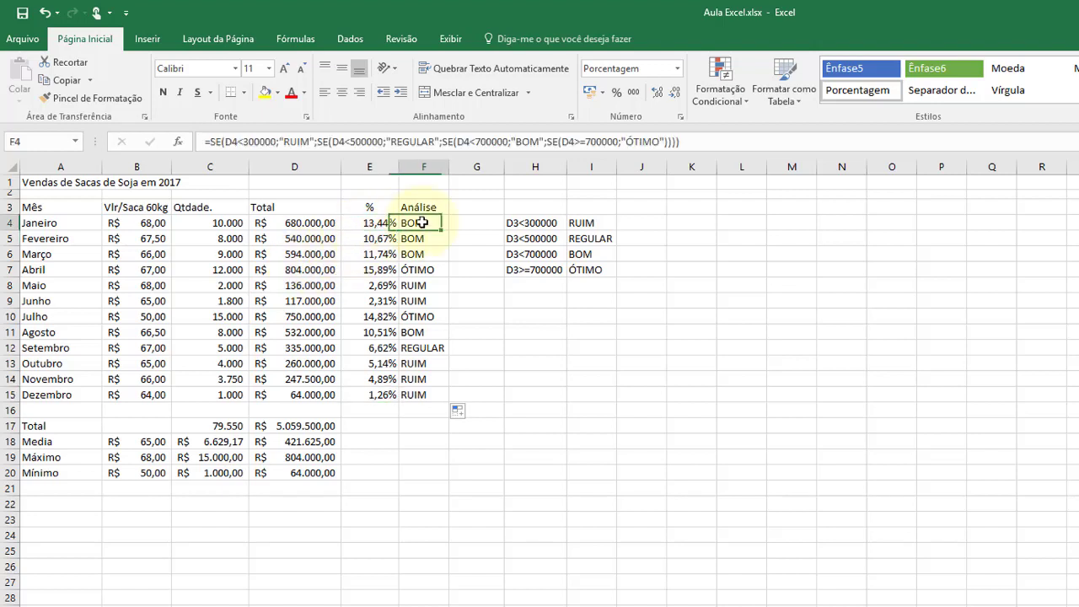